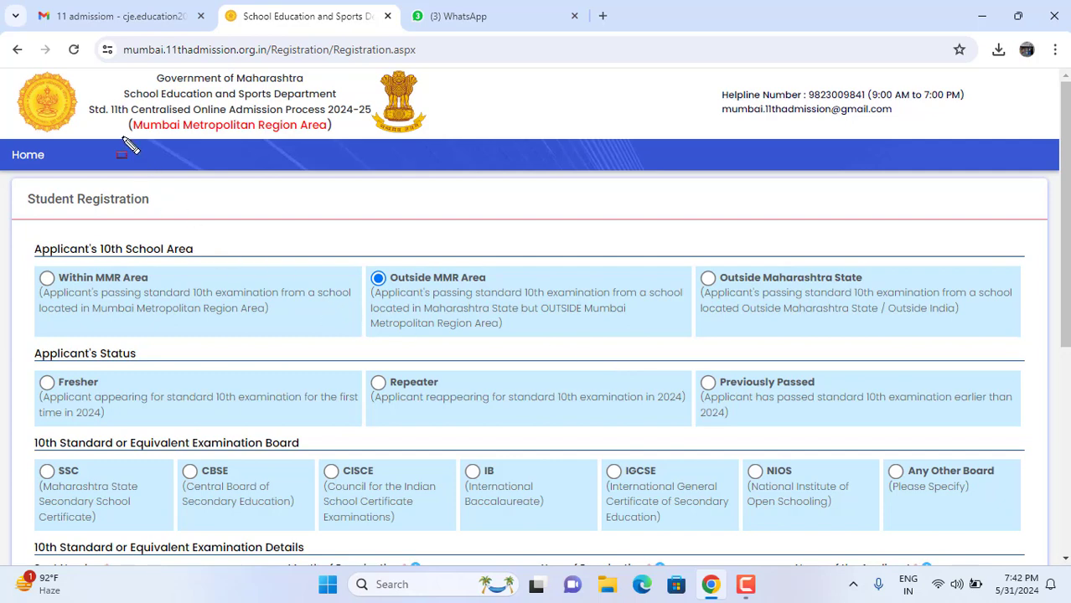
pyautogui.moveTo(19, 70)
pyautogui.mouseDown()
pyautogui.moveTo(43, 153)
pyautogui.moveTo(432, 144)
pyautogui.mouseUp()
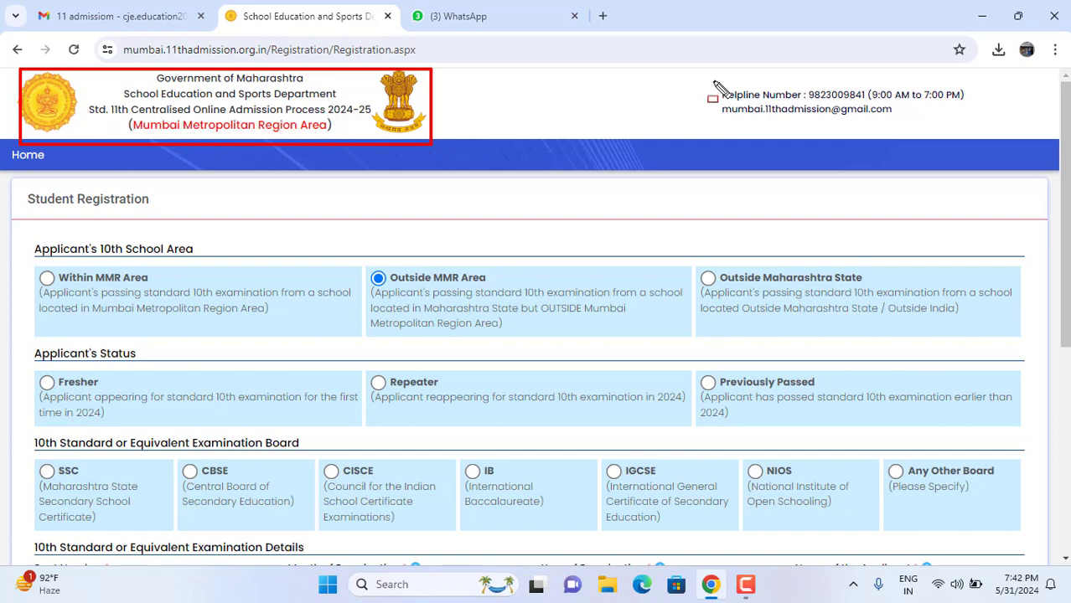
pyautogui.moveTo(699, 67)
pyautogui.mouseDown()
pyautogui.moveTo(734, 145)
pyautogui.moveTo(991, 134)
pyautogui.mouseUp()
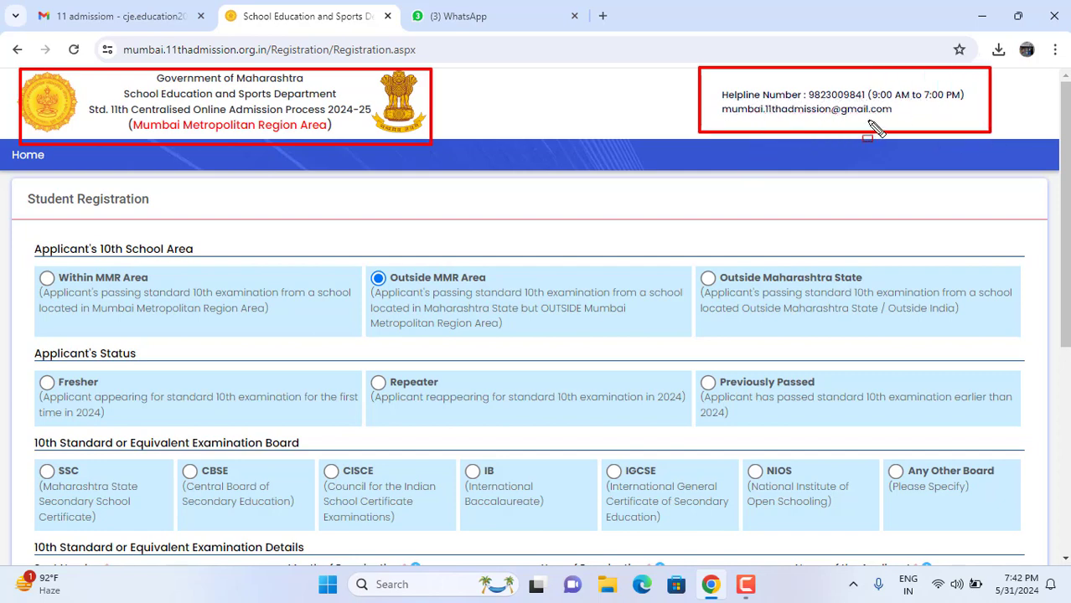
pyautogui.moveTo(15, 182)
pyautogui.mouseDown()
pyautogui.moveTo(67, 216)
pyautogui.moveTo(176, 222)
pyautogui.mouseUp()
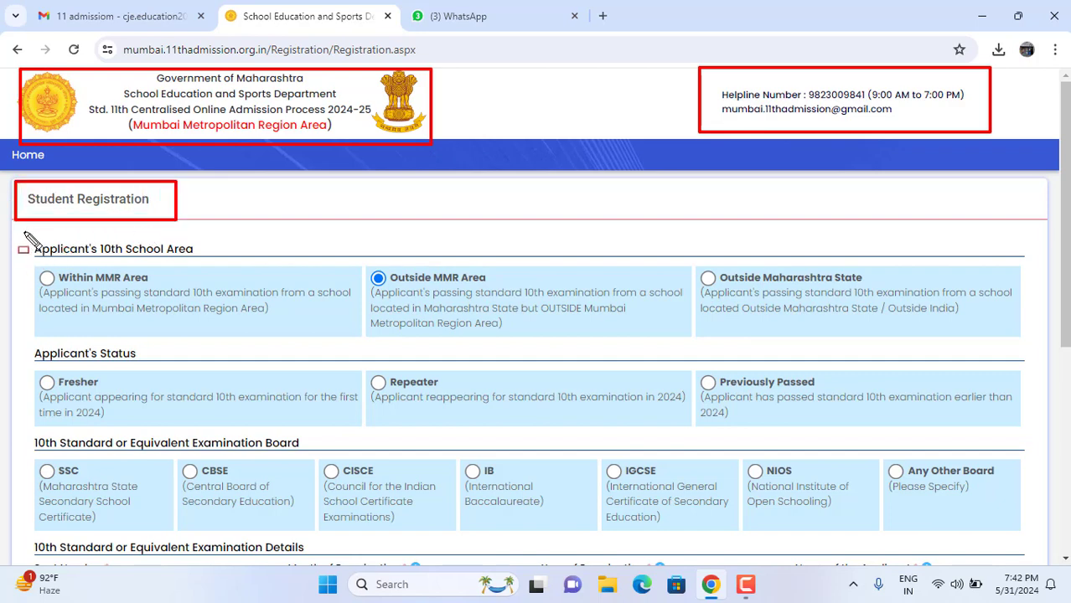
pyautogui.moveTo(22, 233)
pyautogui.mouseDown()
pyautogui.moveTo(46, 293)
pyautogui.moveTo(367, 347)
pyautogui.mouseUp()
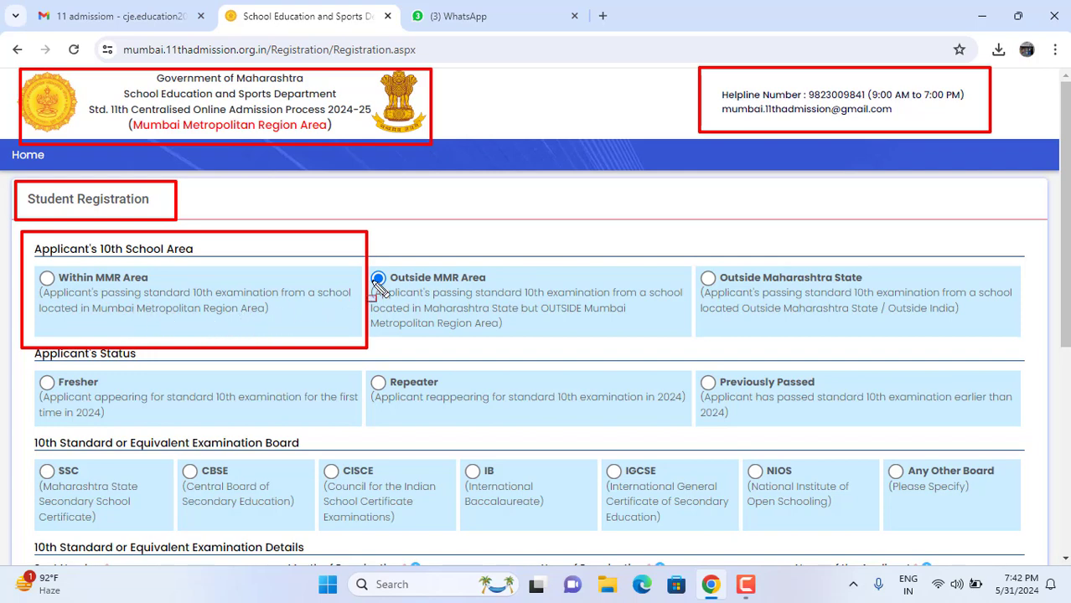
pyautogui.moveTo(374, 242)
pyautogui.mouseDown()
pyautogui.moveTo(381, 339)
pyautogui.moveTo(636, 334)
pyautogui.moveTo(691, 346)
pyautogui.mouseUp()
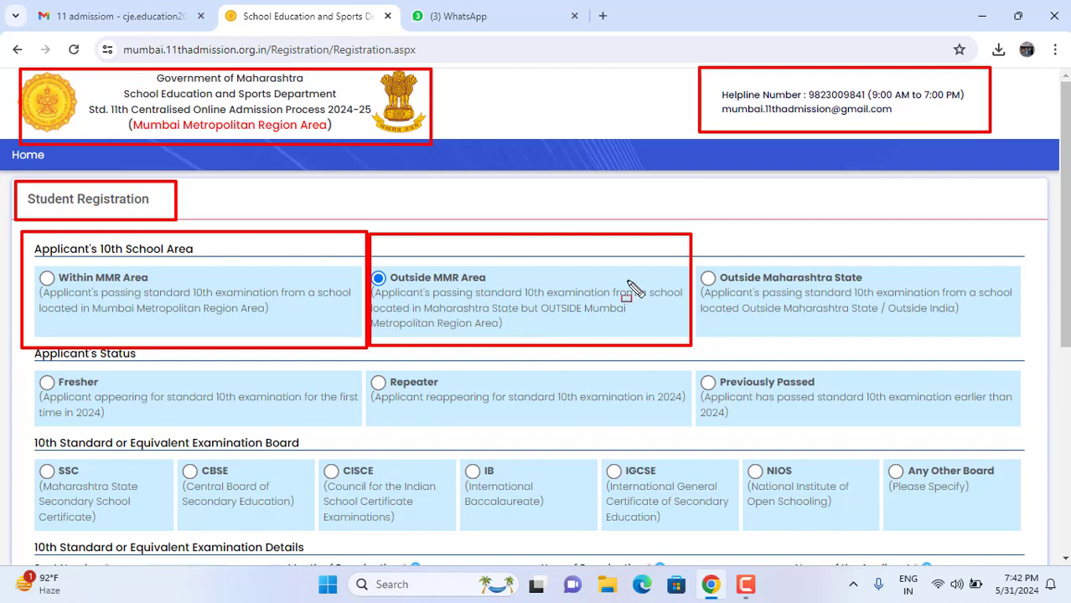
pyautogui.moveTo(702, 234)
pyautogui.mouseDown()
pyautogui.moveTo(732, 337)
pyautogui.moveTo(1010, 343)
pyautogui.moveTo(1037, 361)
pyautogui.mouseUp()
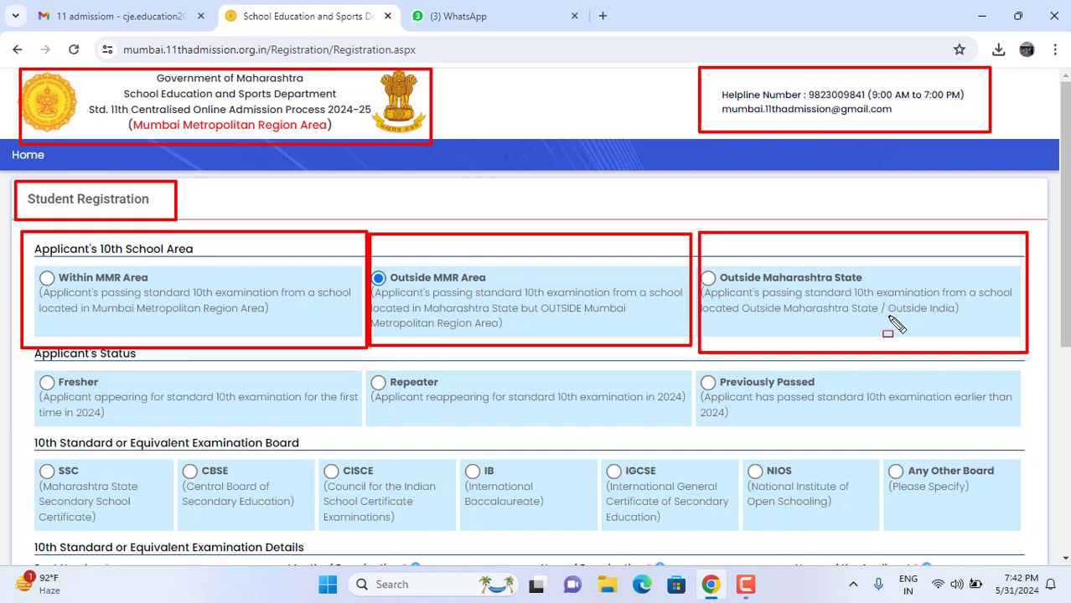
pyautogui.press('e')
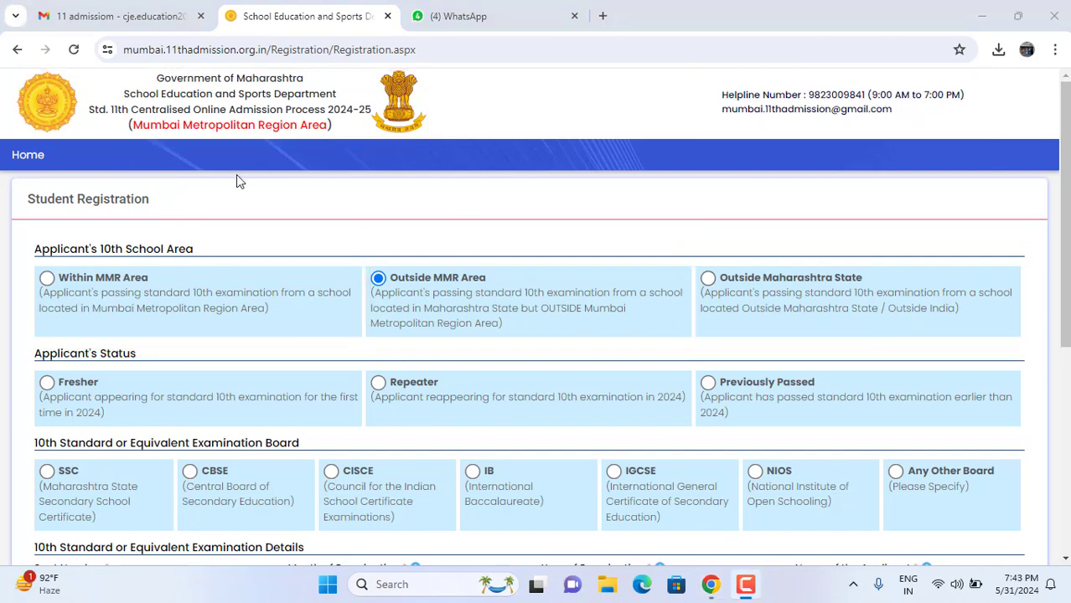
# Step: Select Within MMR Area, highlight the Fresher, Repeater and Previously Passed options, then choose Fresher
pyautogui.click(47, 279)
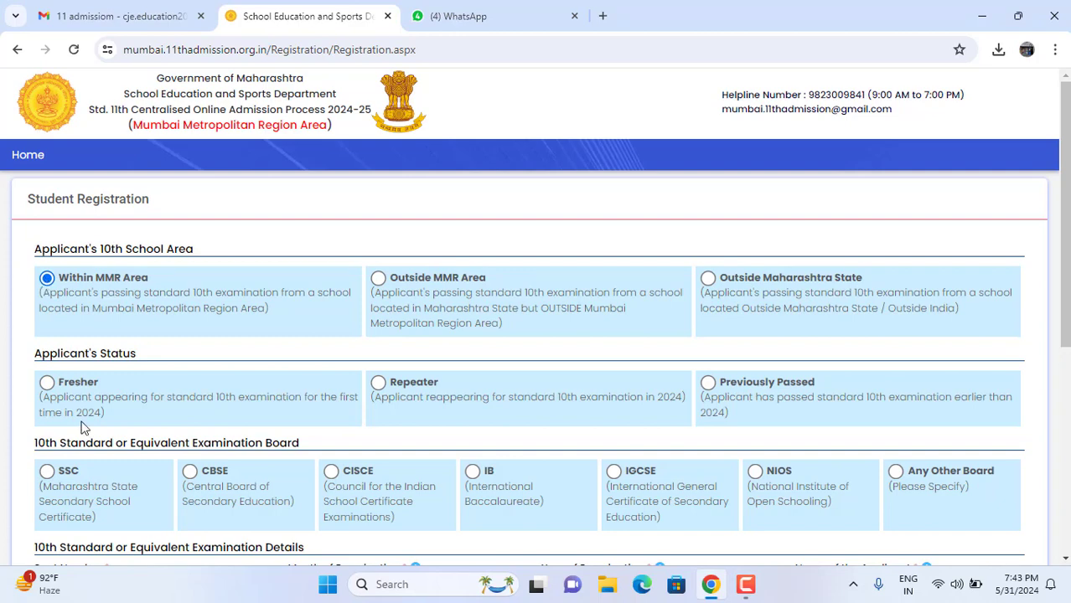
pyautogui.moveTo(27, 350)
pyautogui.mouseDown()
pyautogui.moveTo(57, 445)
pyautogui.moveTo(360, 438)
pyautogui.mouseUp()
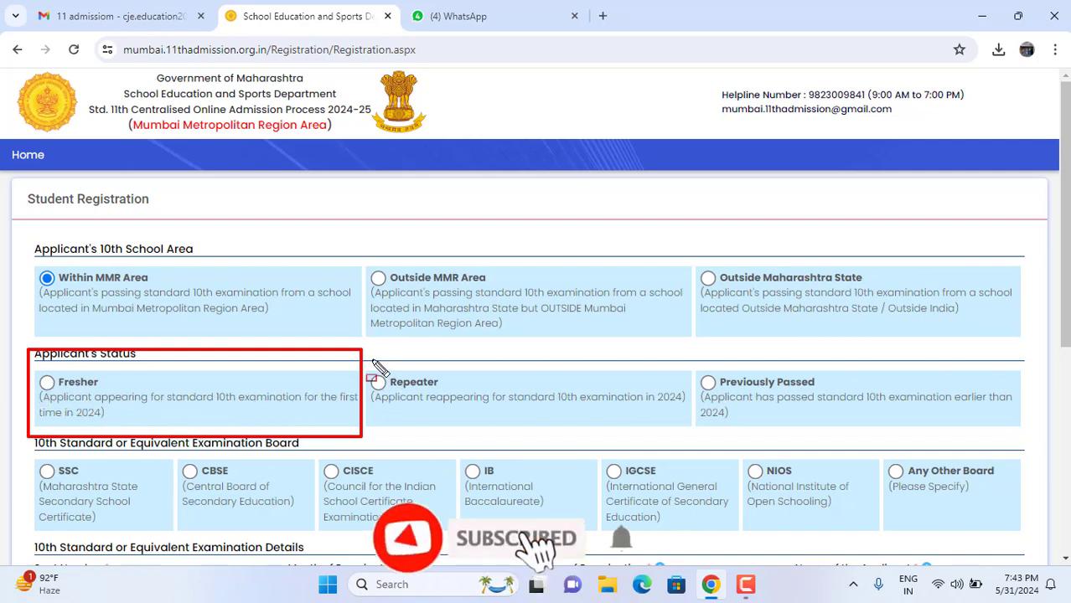
pyautogui.moveTo(367, 358)
pyautogui.mouseDown()
pyautogui.moveTo(429, 437)
pyautogui.moveTo(645, 423)
pyautogui.moveTo(698, 434)
pyautogui.moveTo(690, 425)
pyautogui.mouseUp()
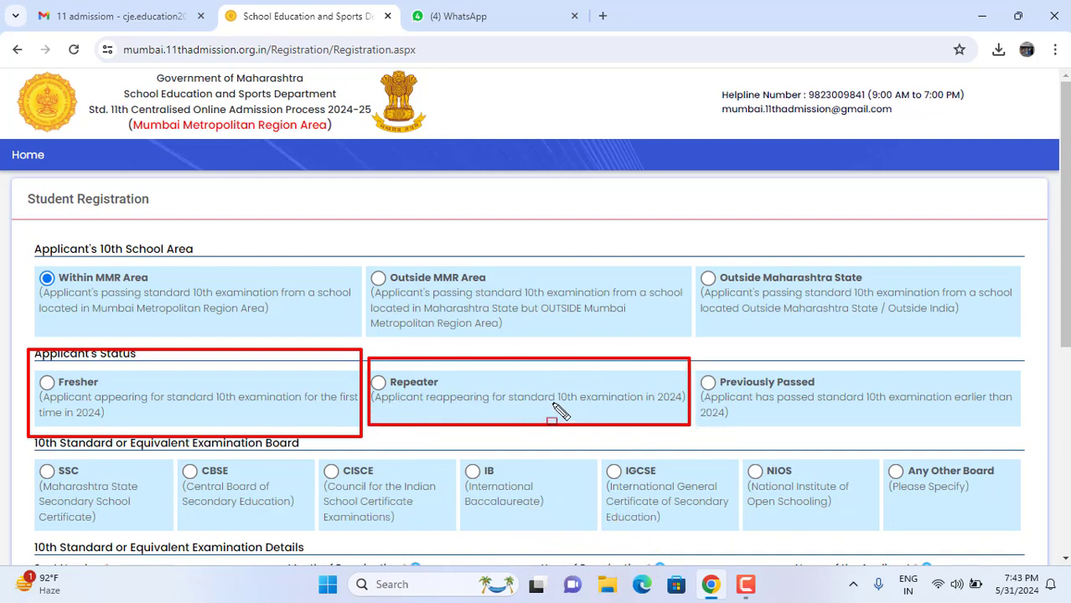
pyautogui.moveTo(702, 371)
pyautogui.mouseDown()
pyautogui.moveTo(761, 423)
pyautogui.moveTo(1019, 432)
pyautogui.mouseUp()
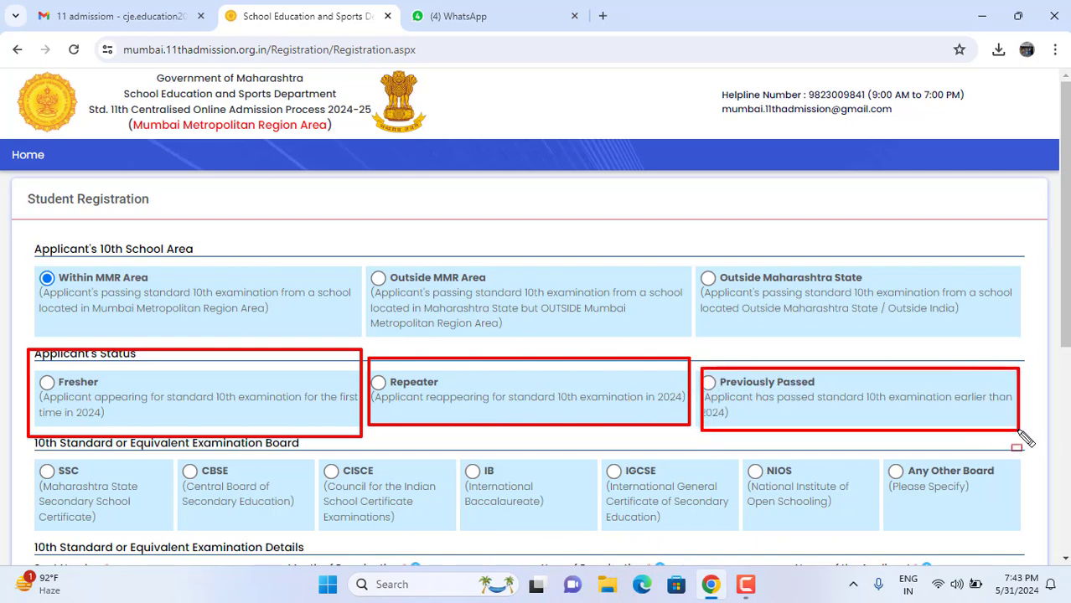
pyautogui.press('Escape')
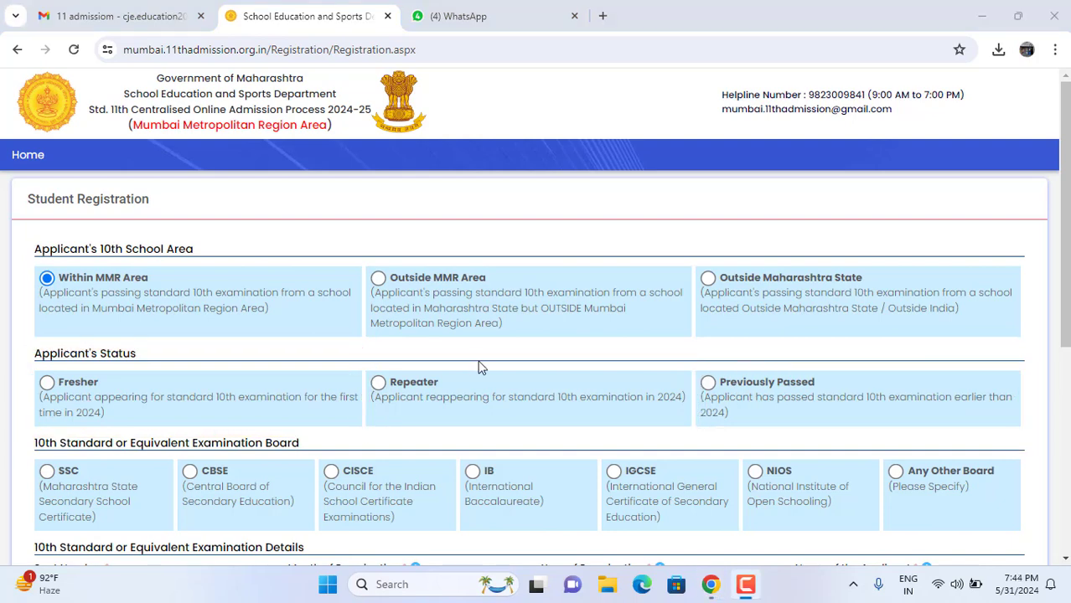
pyautogui.click(45, 391)
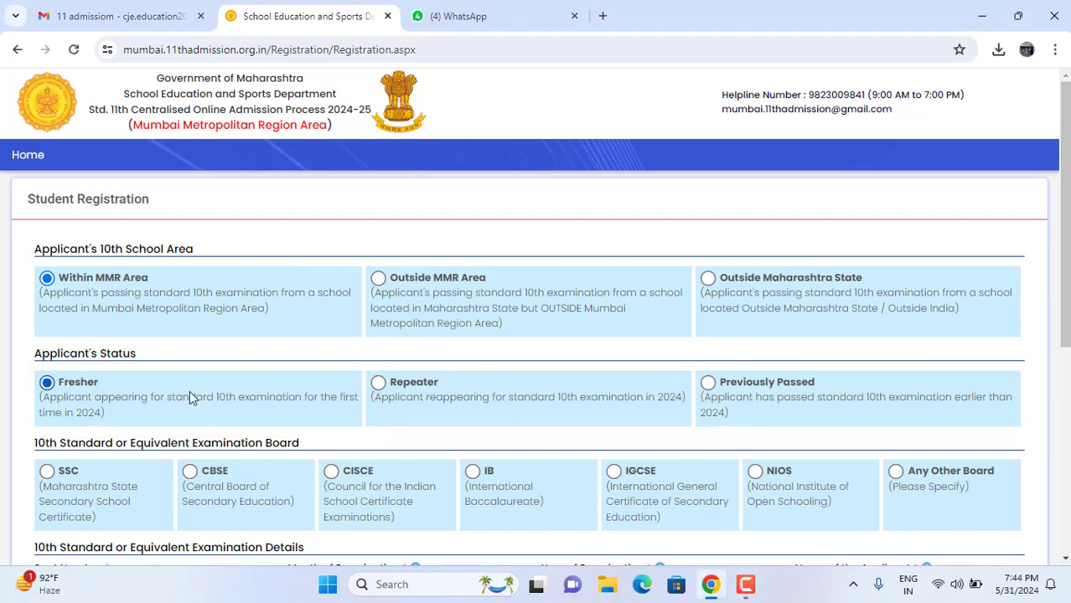
# Step: Highlight the SSC, CBSE, CISCE, IB, IGCSE, NIOS and Any Other Board options, then select SSC
pyautogui.scroll(-2, 257, 412)
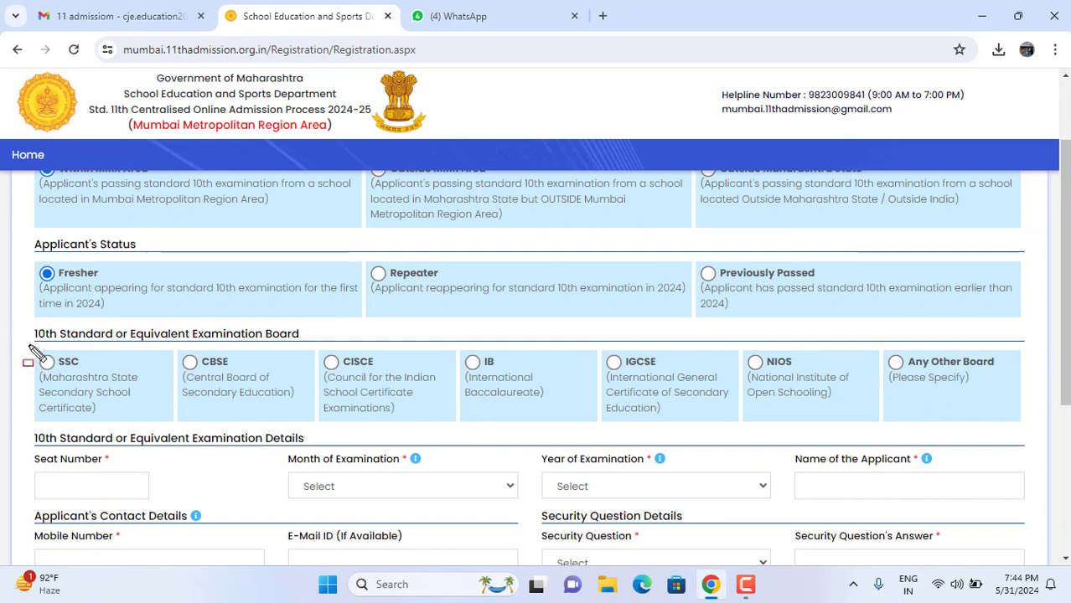
pyautogui.moveTo(29, 345)
pyautogui.mouseDown()
pyautogui.moveTo(134, 438)
pyautogui.moveTo(173, 437)
pyautogui.mouseUp()
pyautogui.moveTo(178, 341)
pyautogui.mouseDown()
pyautogui.moveTo(196, 424)
pyautogui.moveTo(316, 432)
pyautogui.mouseUp()
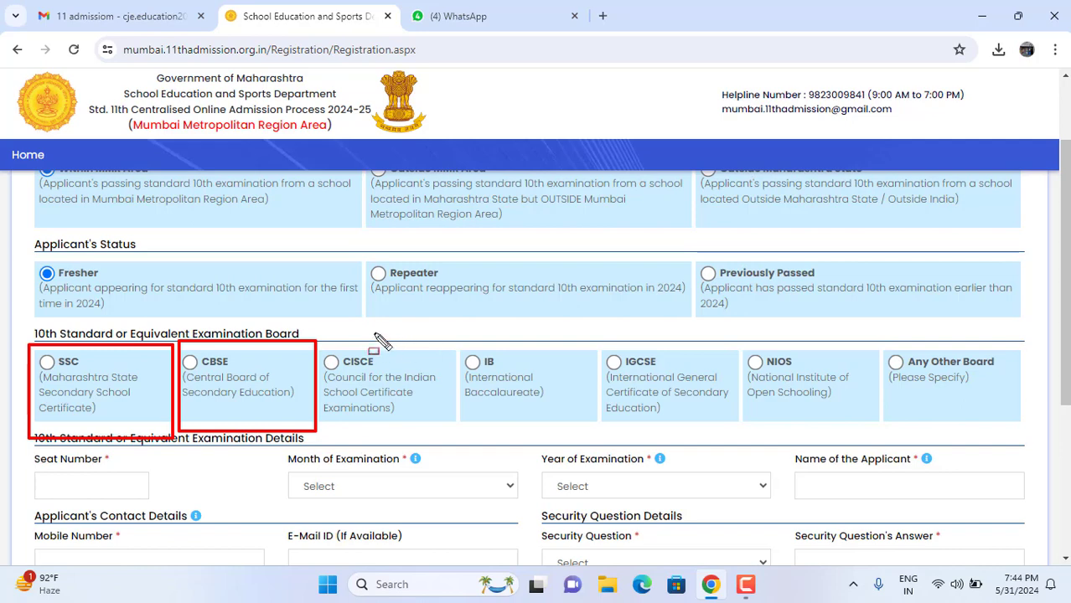
pyautogui.moveTo(322, 332)
pyautogui.mouseDown()
pyautogui.moveTo(340, 429)
pyautogui.moveTo(441, 430)
pyautogui.moveTo(445, 421)
pyautogui.mouseUp()
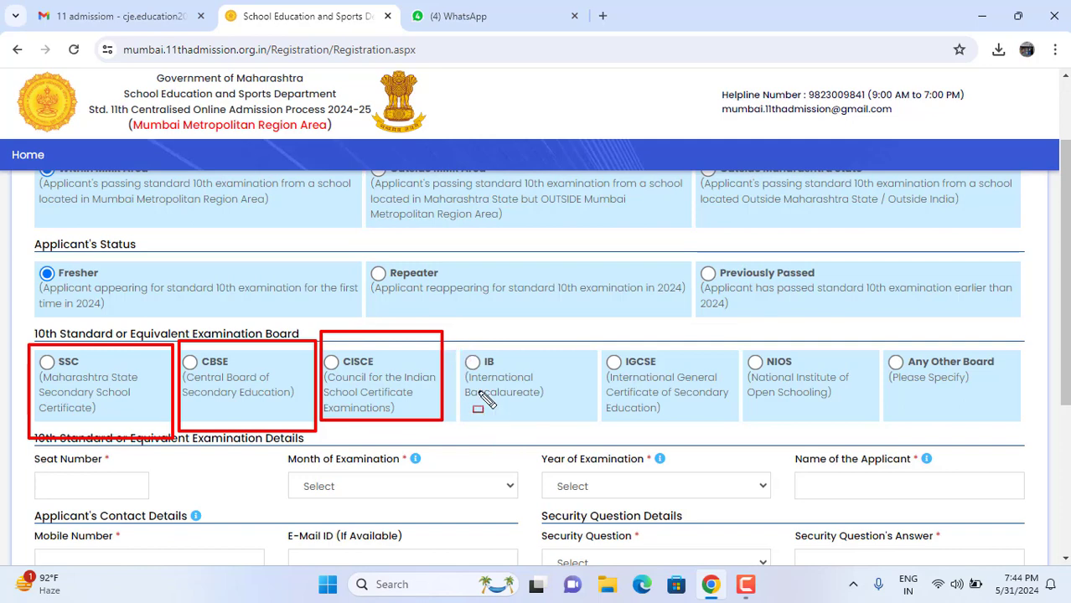
pyautogui.moveTo(459, 344)
pyautogui.mouseDown()
pyautogui.moveTo(476, 409)
pyautogui.moveTo(549, 429)
pyautogui.moveTo(586, 425)
pyautogui.mouseUp()
pyautogui.moveTo(598, 332)
pyautogui.mouseDown()
pyautogui.moveTo(693, 430)
pyautogui.moveTo(733, 429)
pyautogui.mouseUp()
pyautogui.moveTo(736, 332)
pyautogui.mouseDown()
pyautogui.moveTo(792, 423)
pyautogui.moveTo(868, 430)
pyautogui.mouseUp()
pyautogui.moveTo(878, 327)
pyautogui.mouseDown()
pyautogui.moveTo(891, 433)
pyautogui.moveTo(1023, 425)
pyautogui.mouseUp()
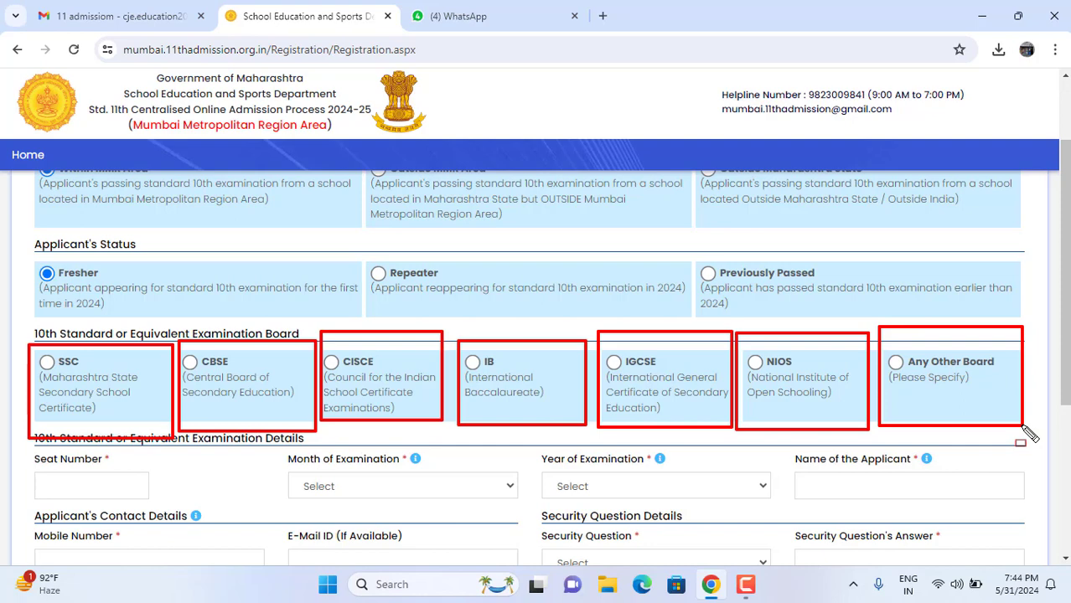
pyautogui.press('Escape')
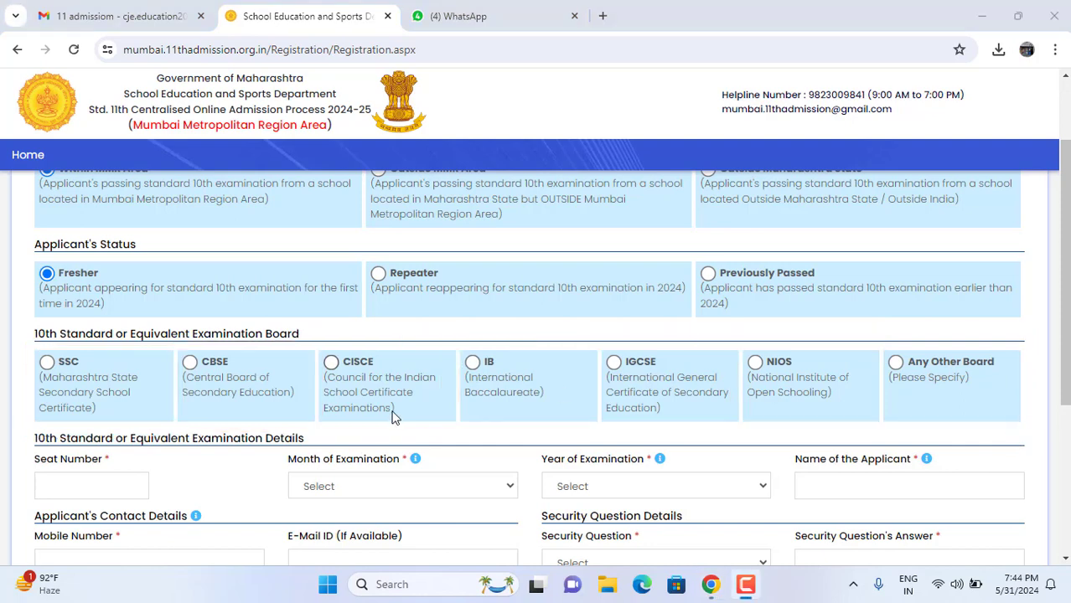
pyautogui.click(48, 363)
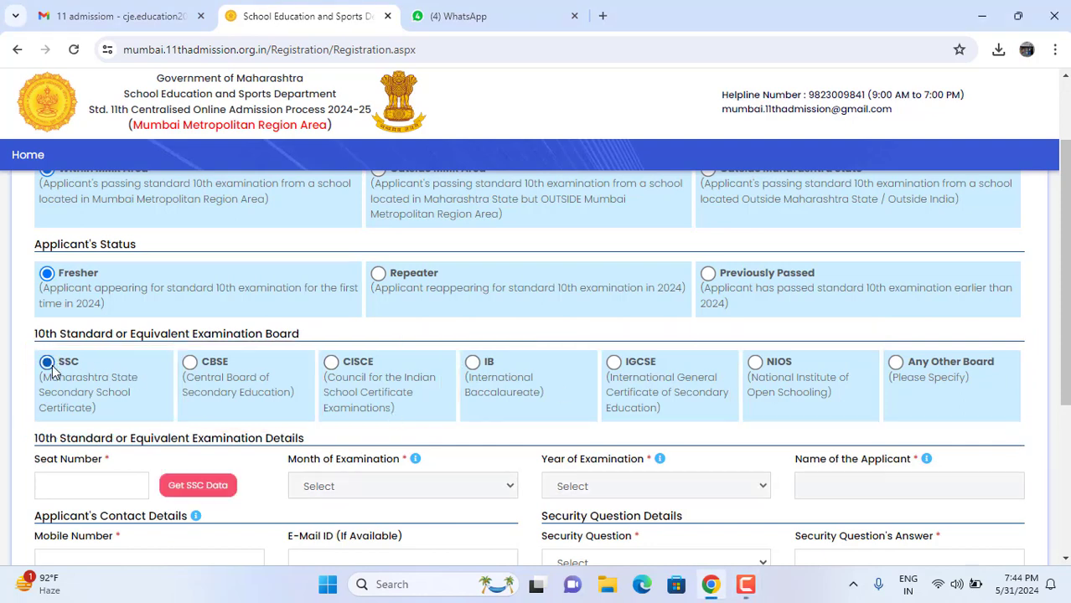
# Step: Enter the SSC seat number under examination details and request the SSC record
pyautogui.scroll(-1, 299, 429)
pyautogui.scroll(-2, 299, 429)
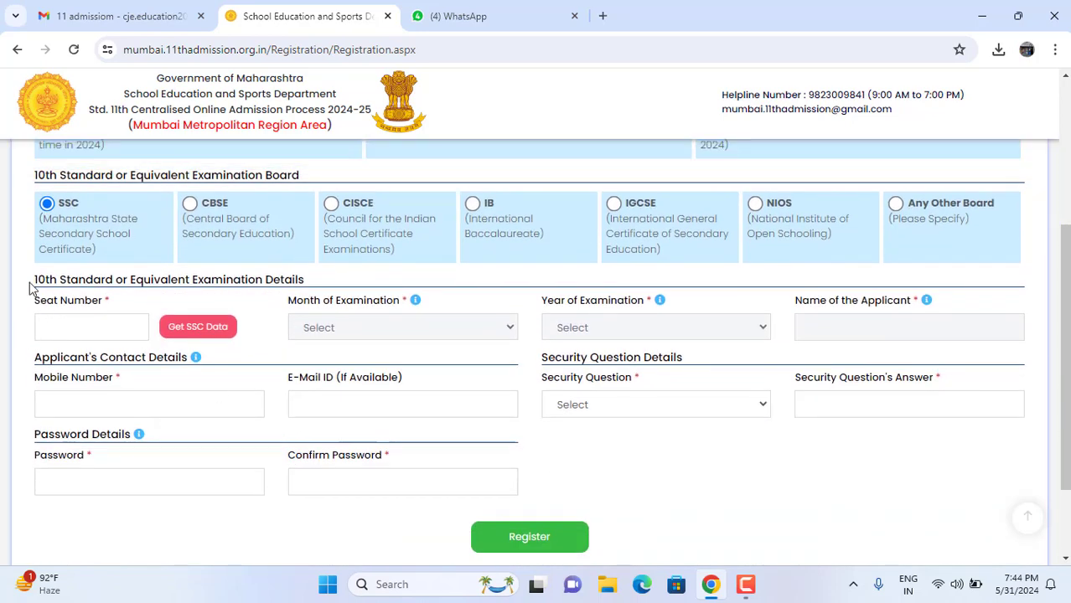
pyautogui.moveTo(25, 275)
pyautogui.mouseDown()
pyautogui.moveTo(198, 312)
pyautogui.moveTo(320, 312)
pyautogui.moveTo(327, 302)
pyautogui.moveTo(285, 312)
pyautogui.mouseUp()
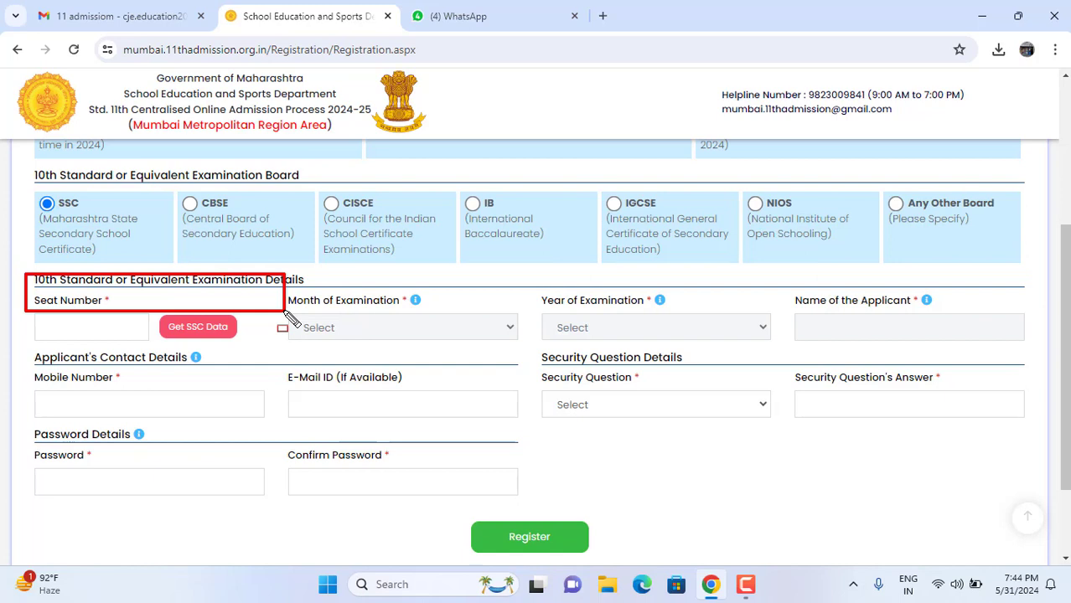
pyautogui.click(93, 325)
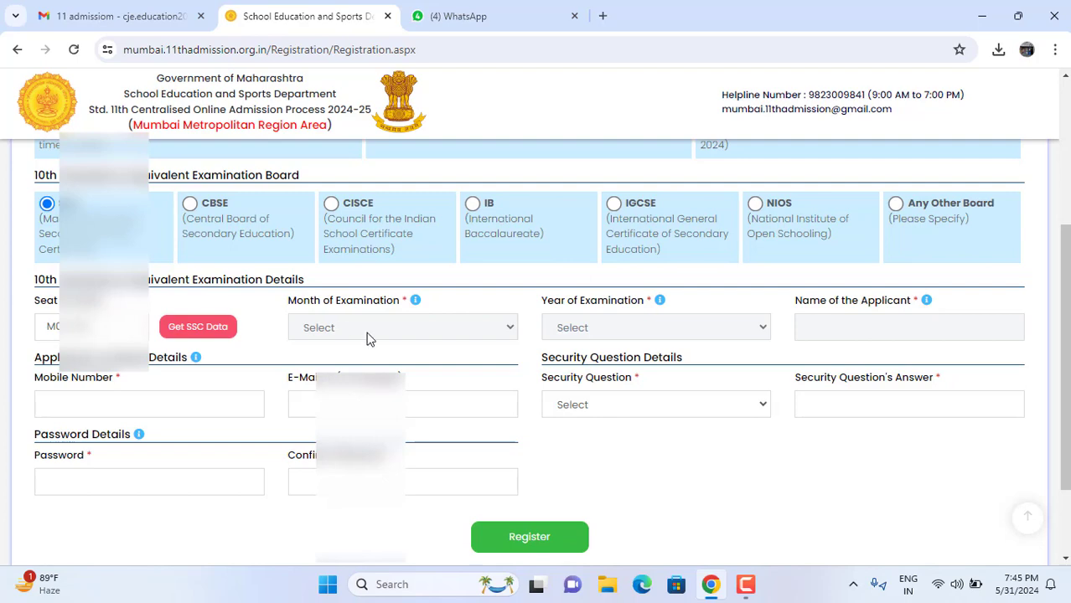
pyautogui.click(201, 337)
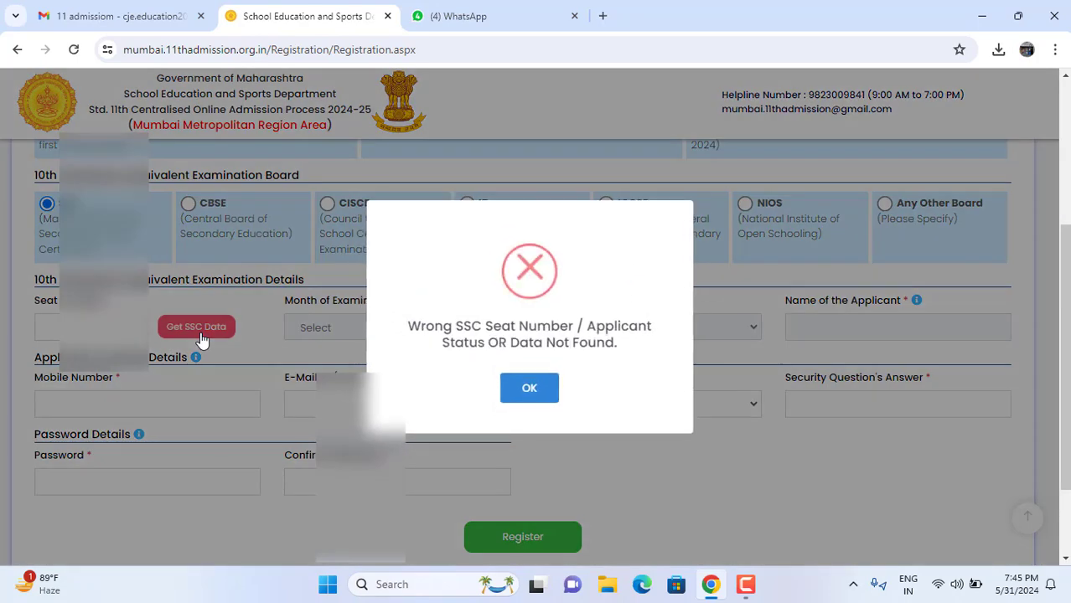
# Step: Dismiss the seat-number-not-found error, retry the lookup and confirm the fetched March 2024 details
pyautogui.click(543, 394)
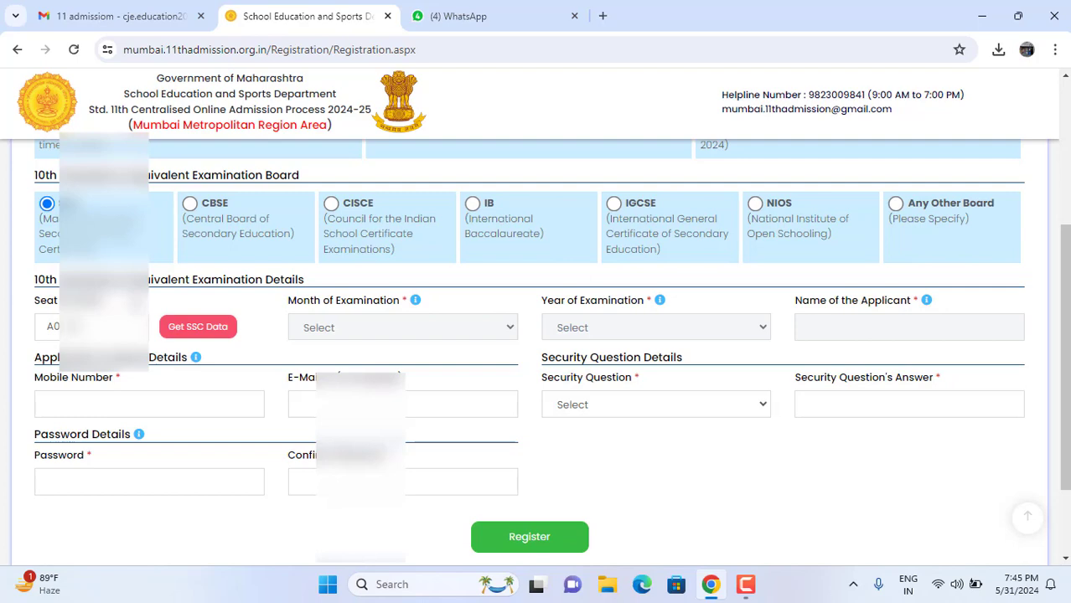
pyautogui.click(199, 328)
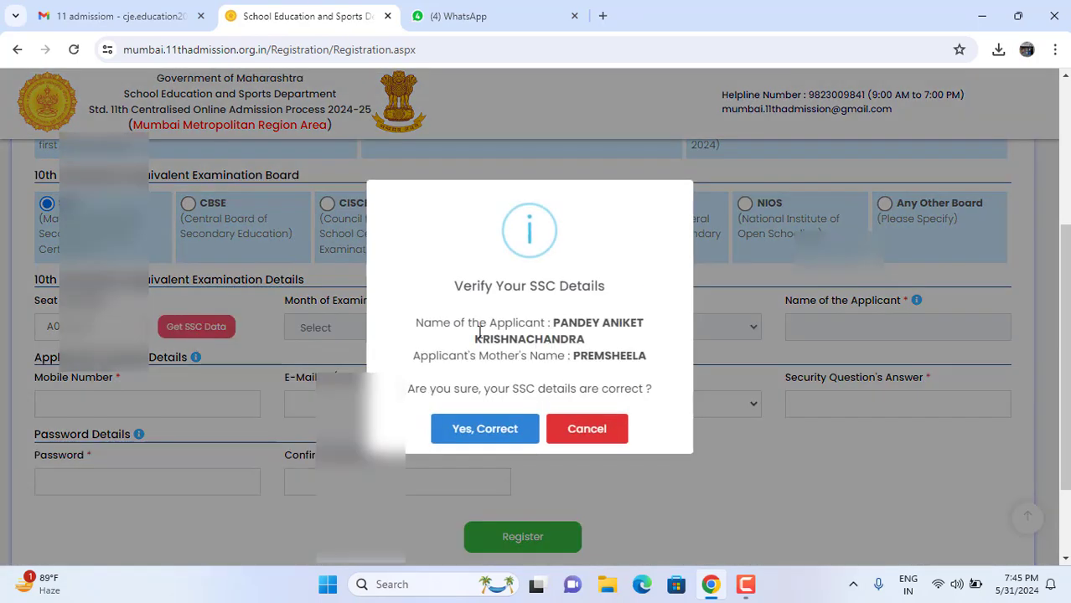
pyautogui.click(487, 431)
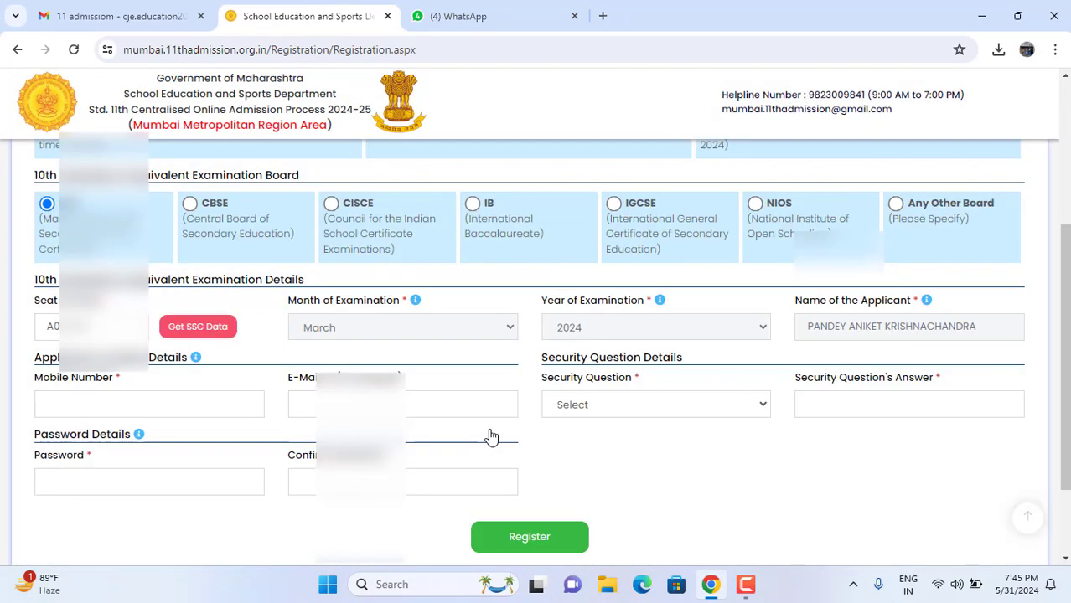
pyautogui.scroll(-1, 879, 361)
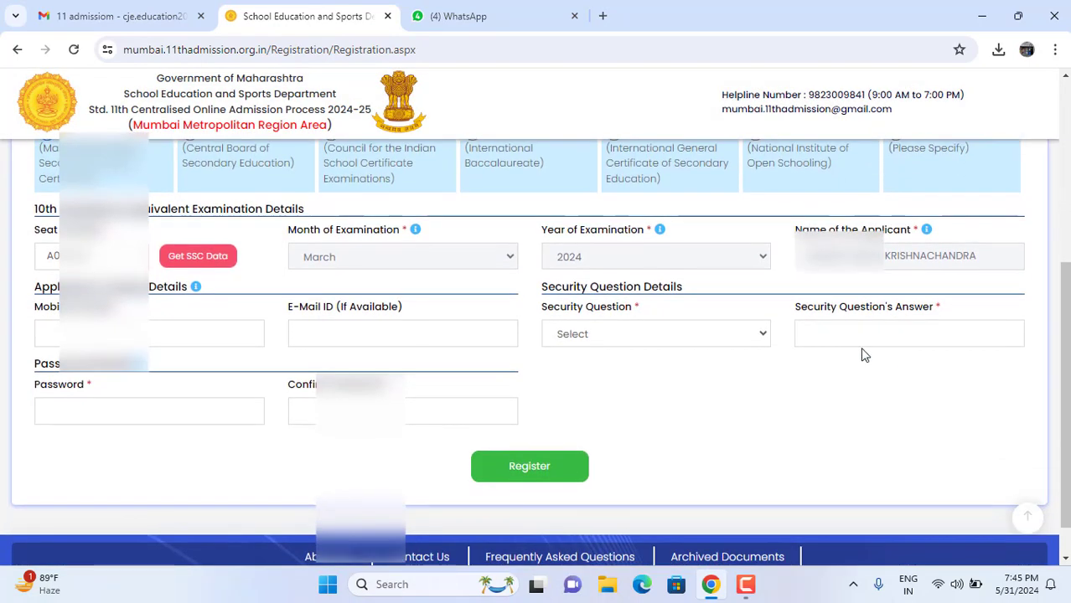
# Step: Enter the applicant's mobile number in the registration form
pyautogui.click(231, 344)
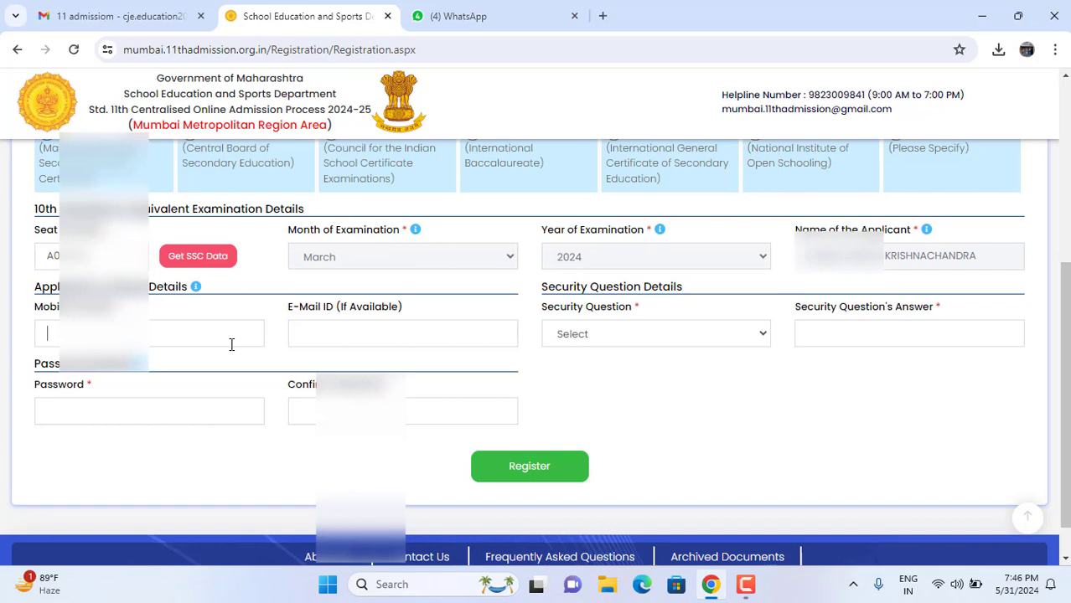
pyautogui.write('92')
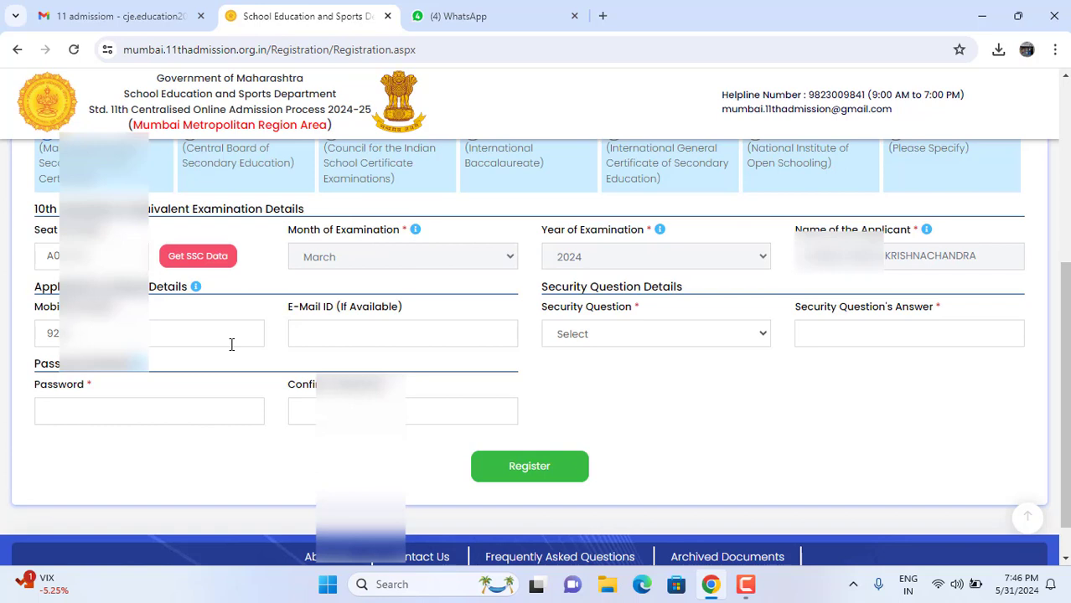
pyautogui.write('98')
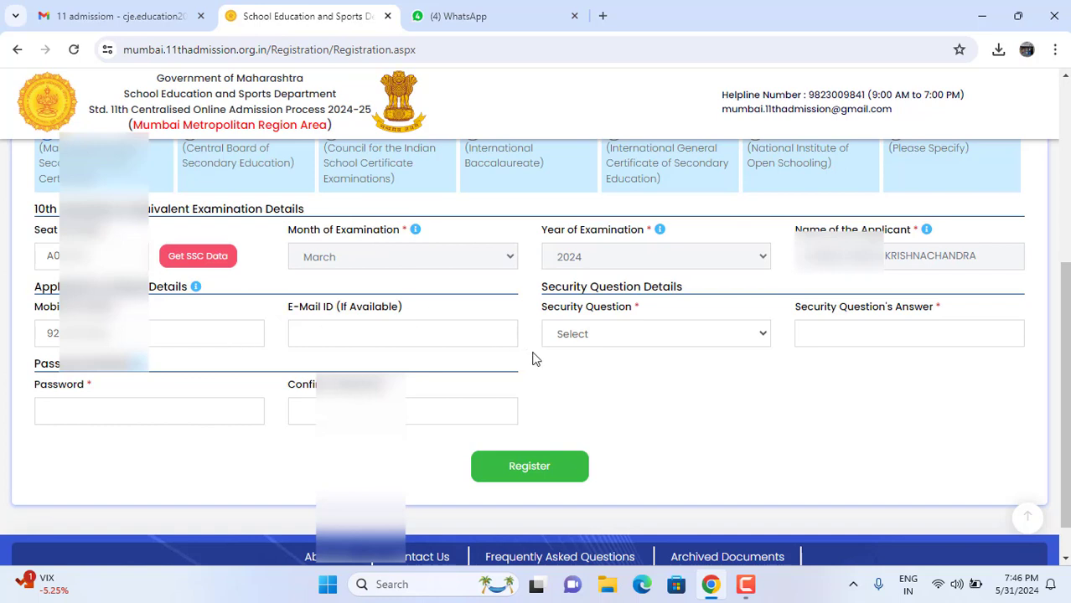
# Step: Choose 'Which is your favourite game ?' as the security question and type its answer
pyautogui.click(628, 340)
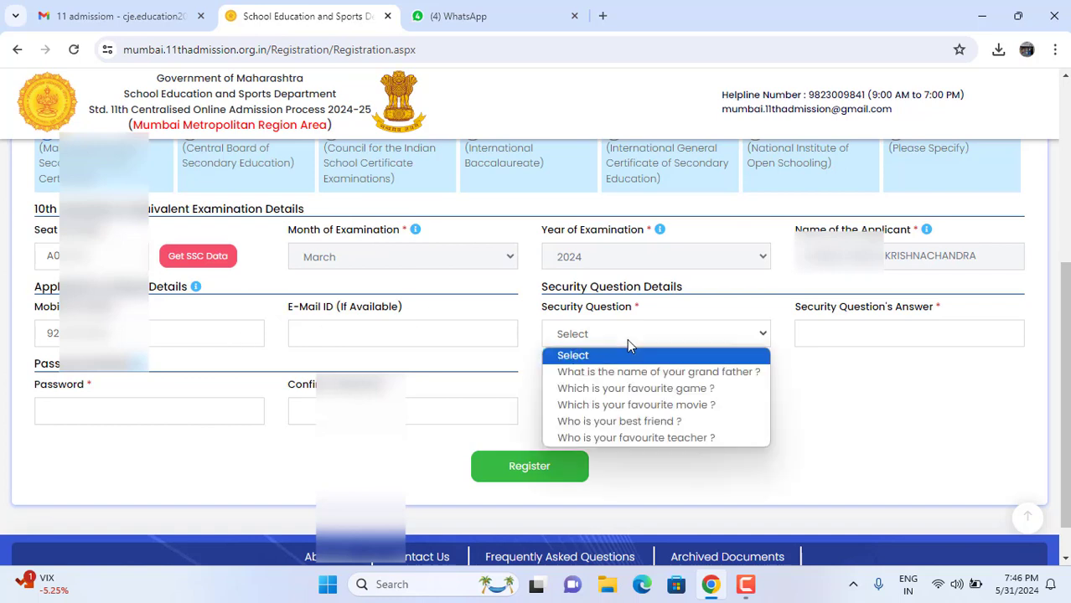
pyautogui.click(632, 391)
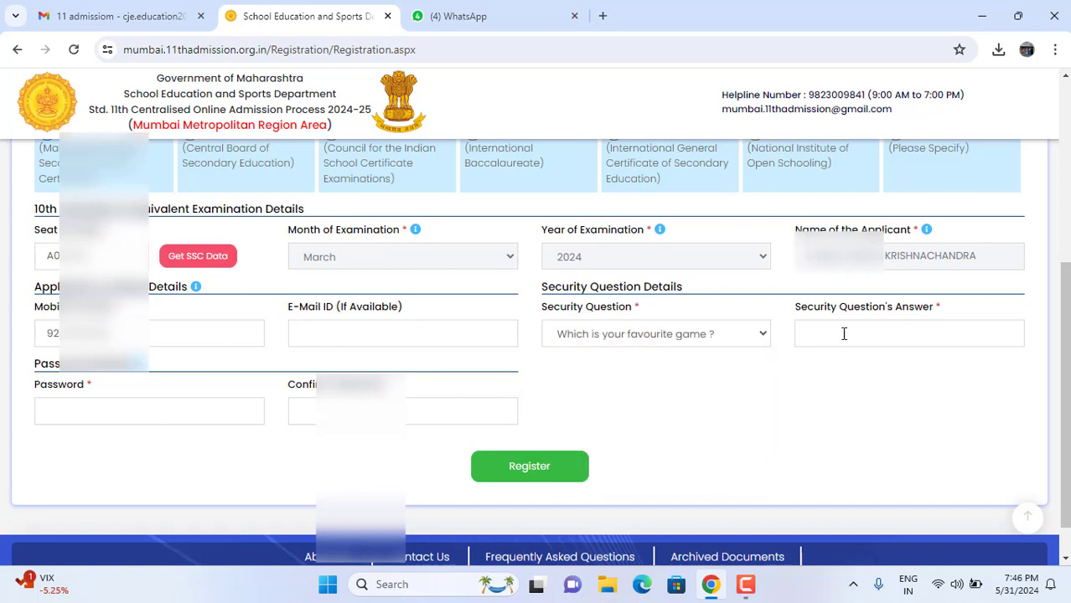
pyautogui.click(763, 334)
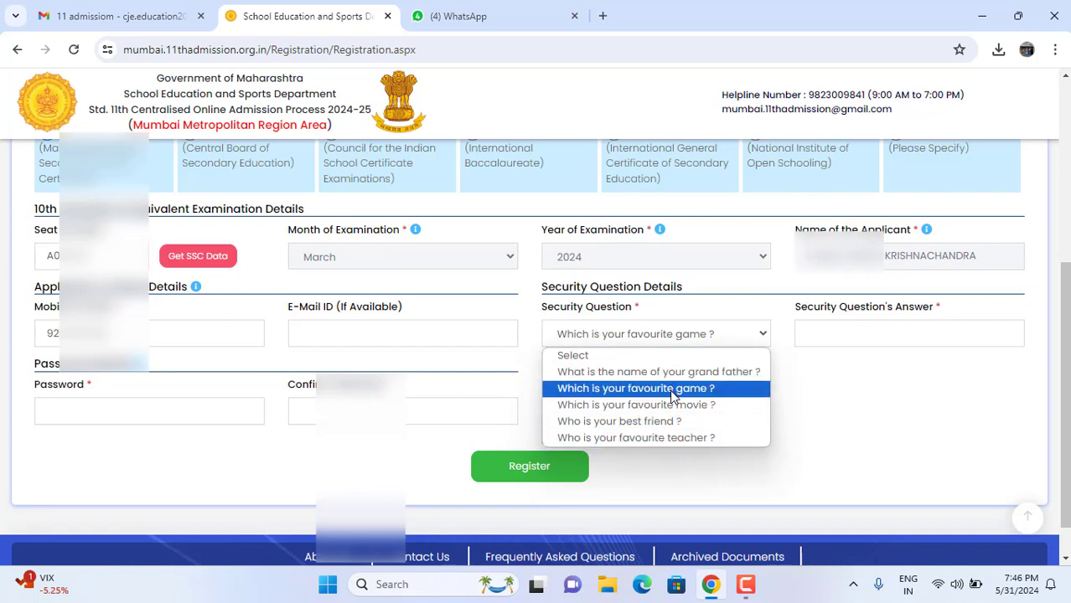
pyautogui.click(683, 390)
pyautogui.click(825, 335)
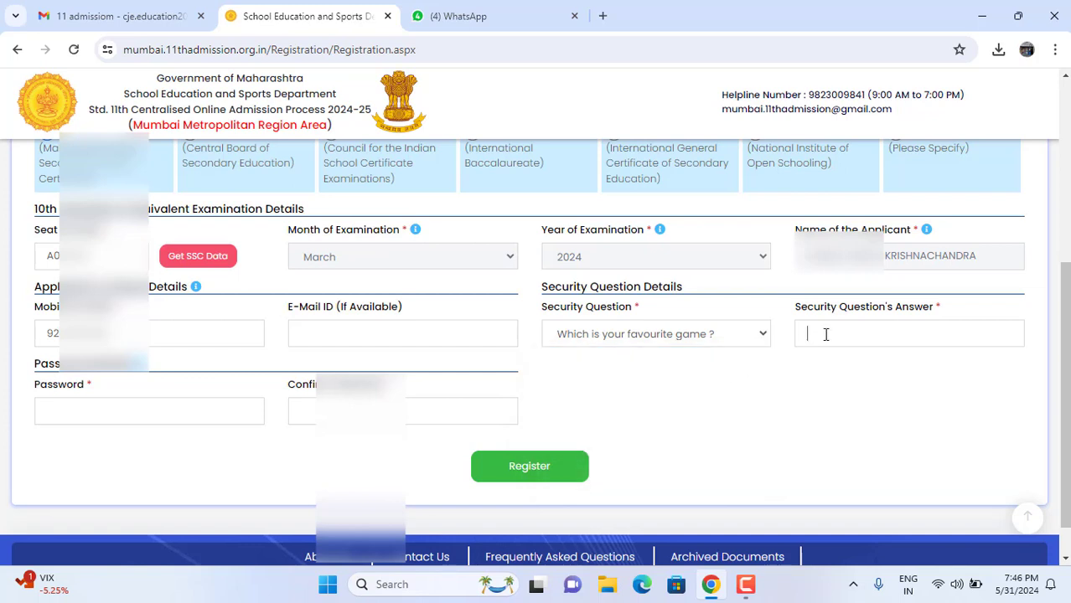
pyautogui.click(389, 330)
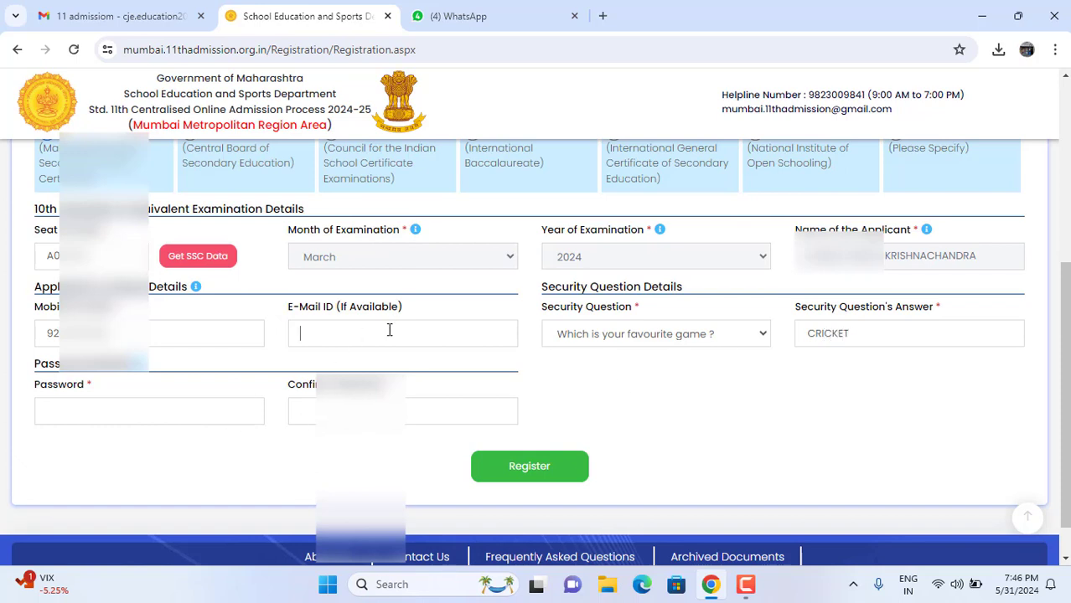
pyautogui.click(199, 413)
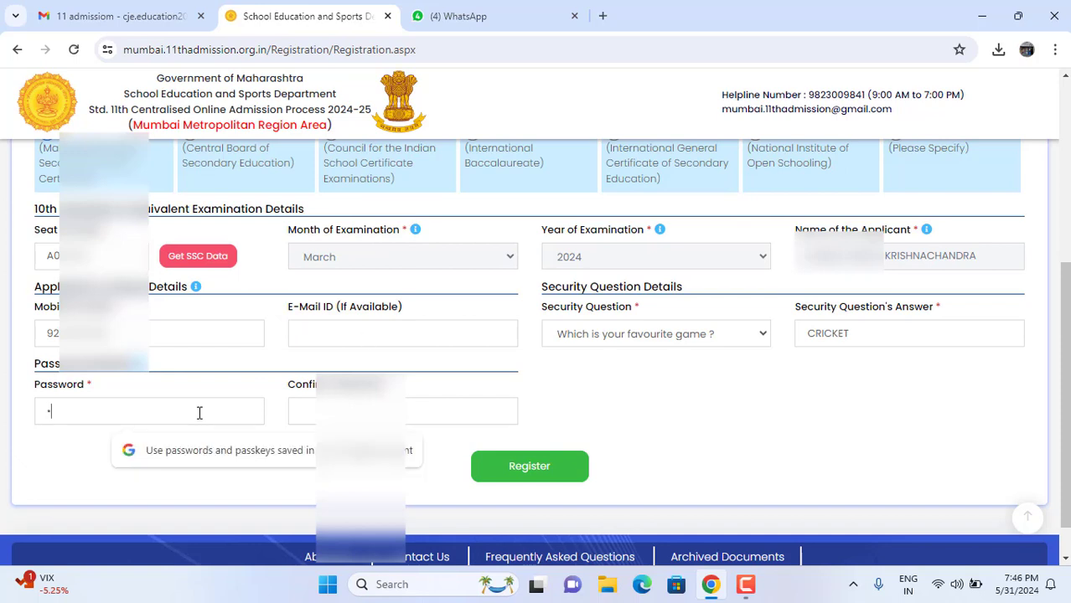
# Step: Type the account password, re-enter it in Confirm Password, and submit the registration
pyautogui.write('•••••')
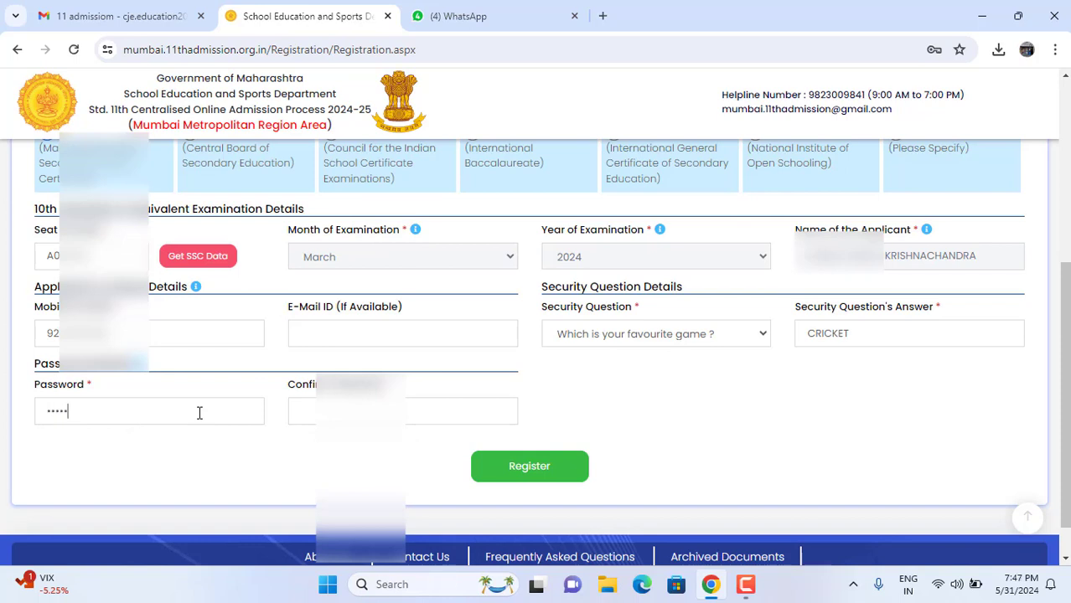
pyautogui.write('••••')
pyautogui.click(307, 408)
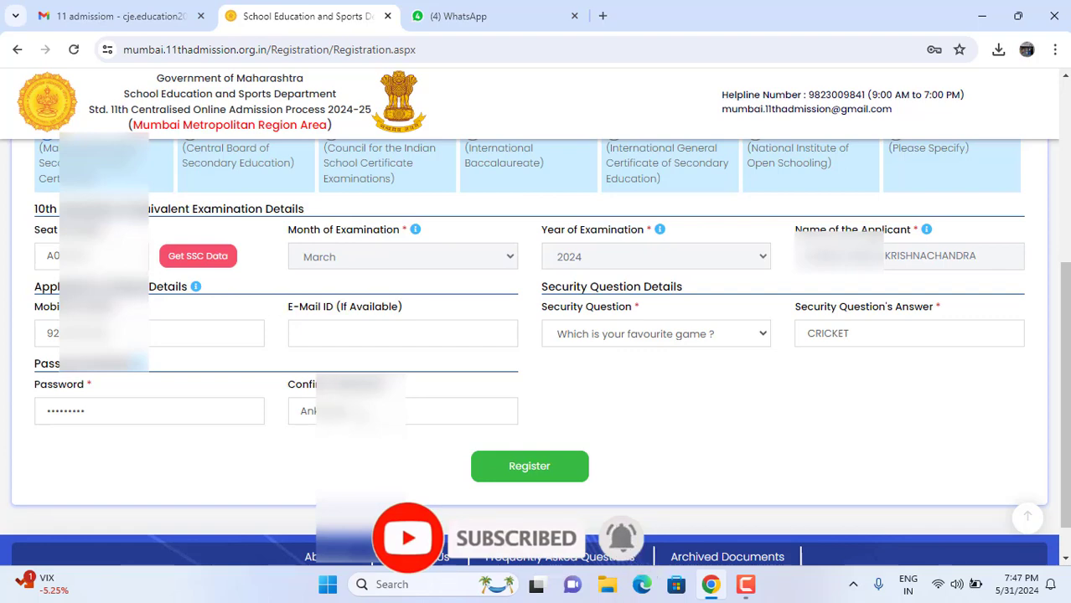
pyautogui.scroll(1, 626, 404)
pyautogui.scroll(1, 626, 404)
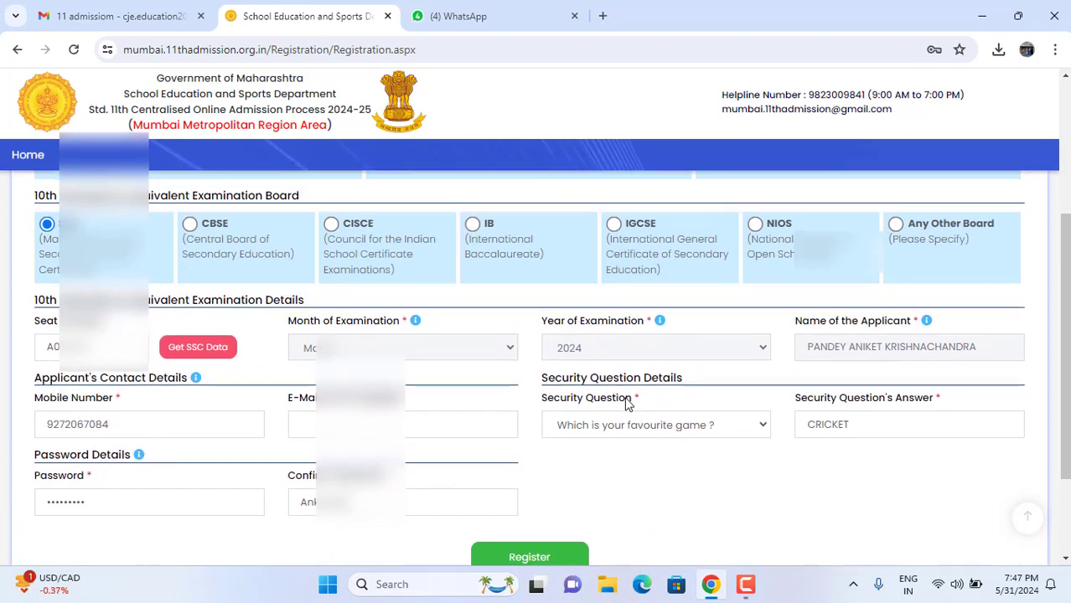
pyautogui.scroll(-2, 625, 402)
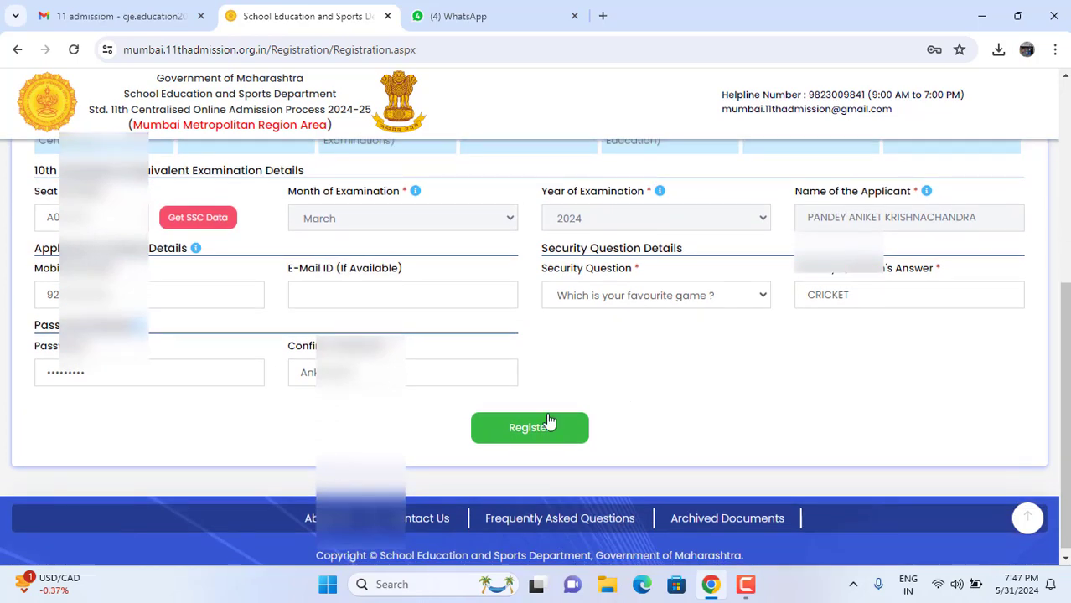
pyautogui.click(530, 431)
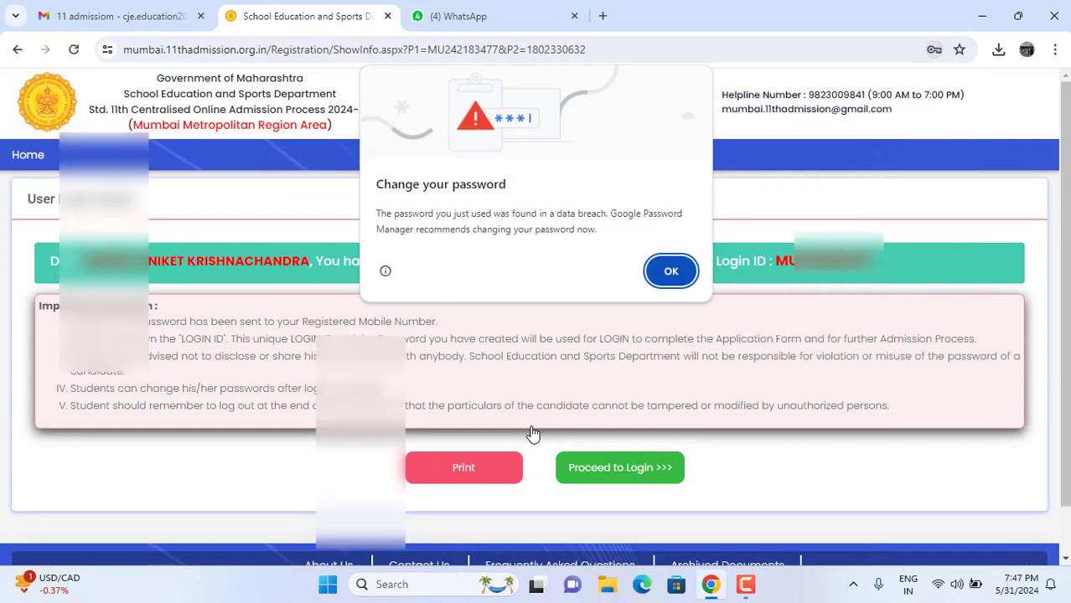
# Step: Dismiss Chrome's breach warning and save-password bubble, then highlight the banner's name, success message and login ID
pyautogui.click(669, 273)
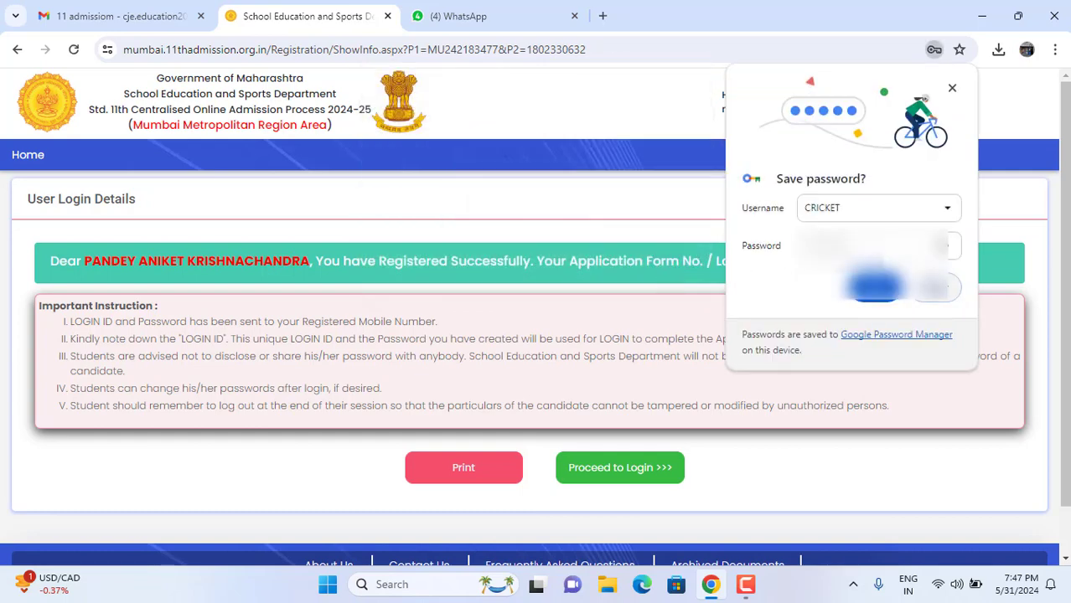
pyautogui.click(873, 286)
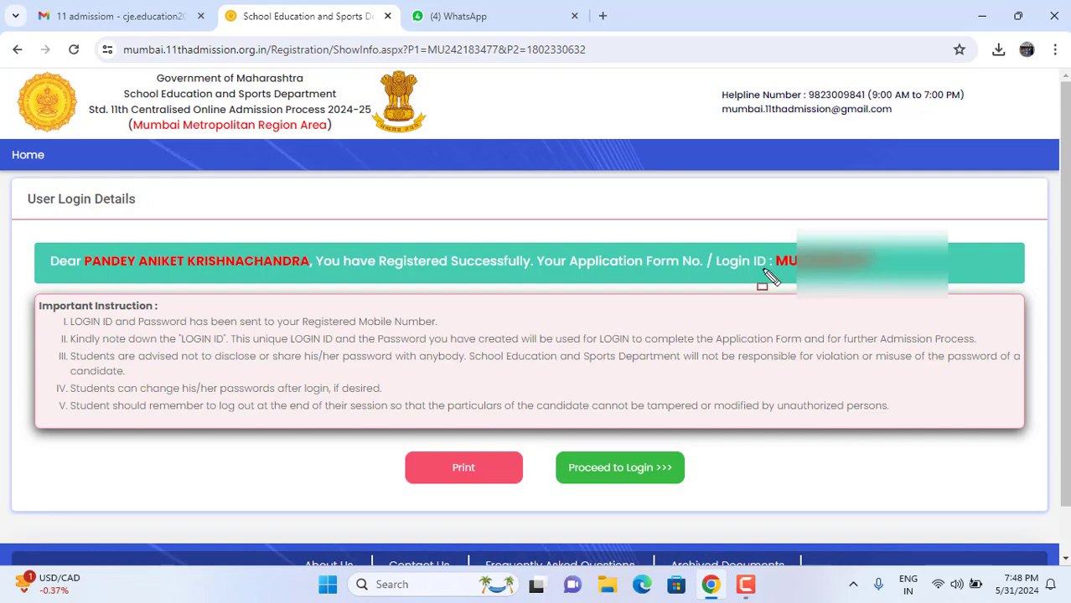
pyautogui.moveTo(24, 225); pyautogui.dragTo(325, 283)
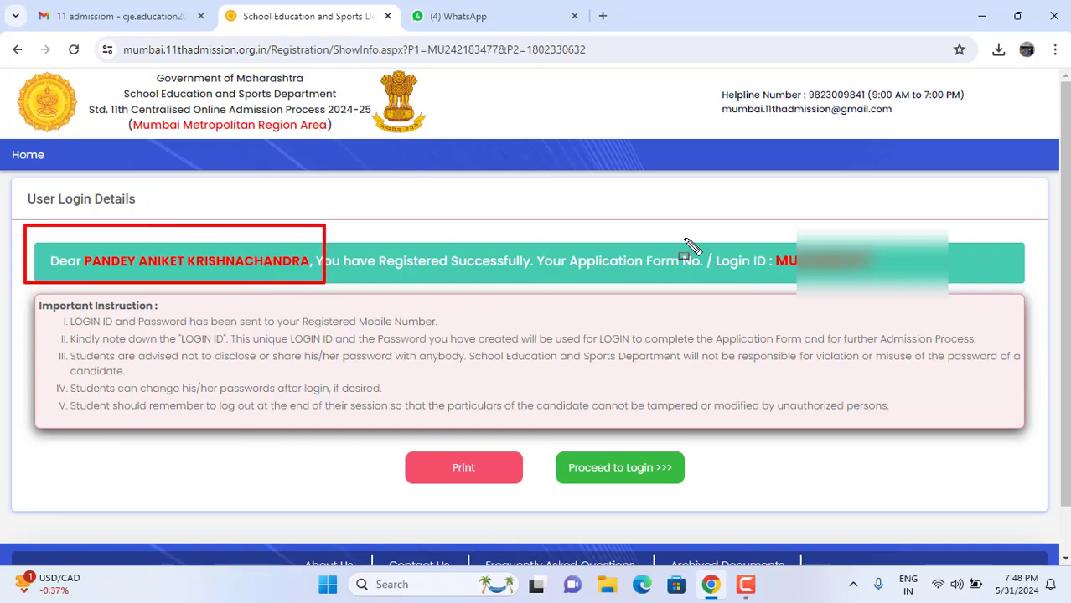
pyautogui.moveTo(381, 235)
pyautogui.mouseDown()
pyautogui.moveTo(545, 284)
pyautogui.moveTo(722, 282)
pyautogui.mouseUp()
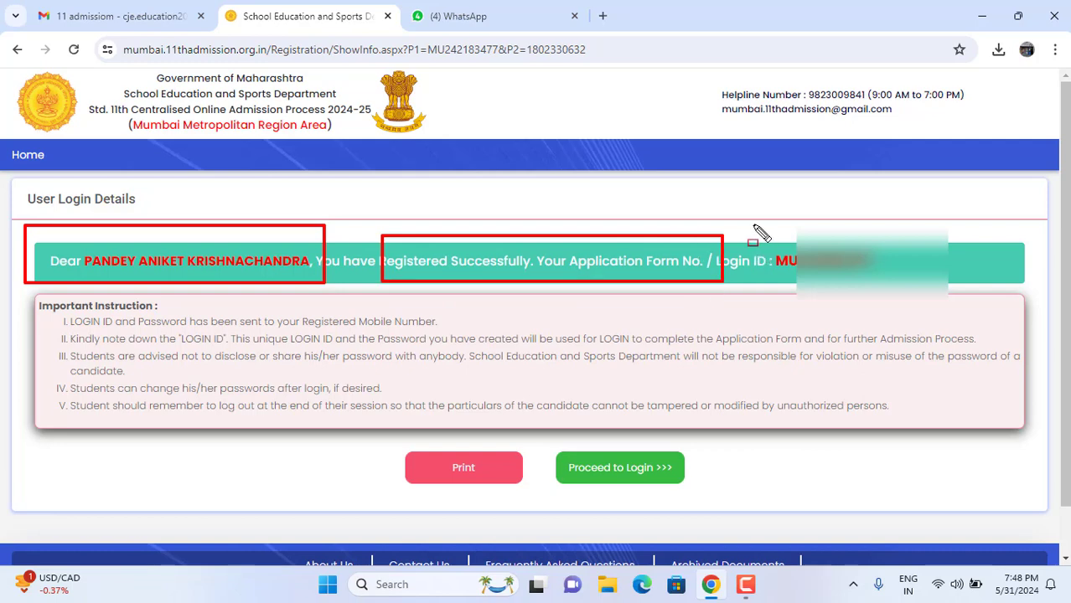
pyautogui.moveTo(897, 222); pyautogui.dragTo(768, 286)
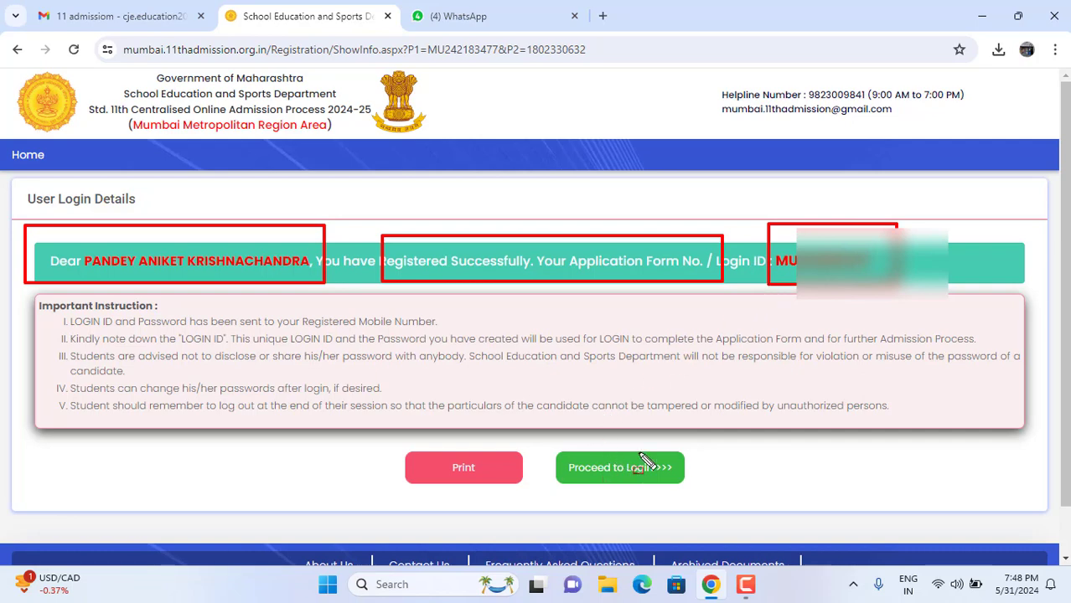
pyautogui.press('e')
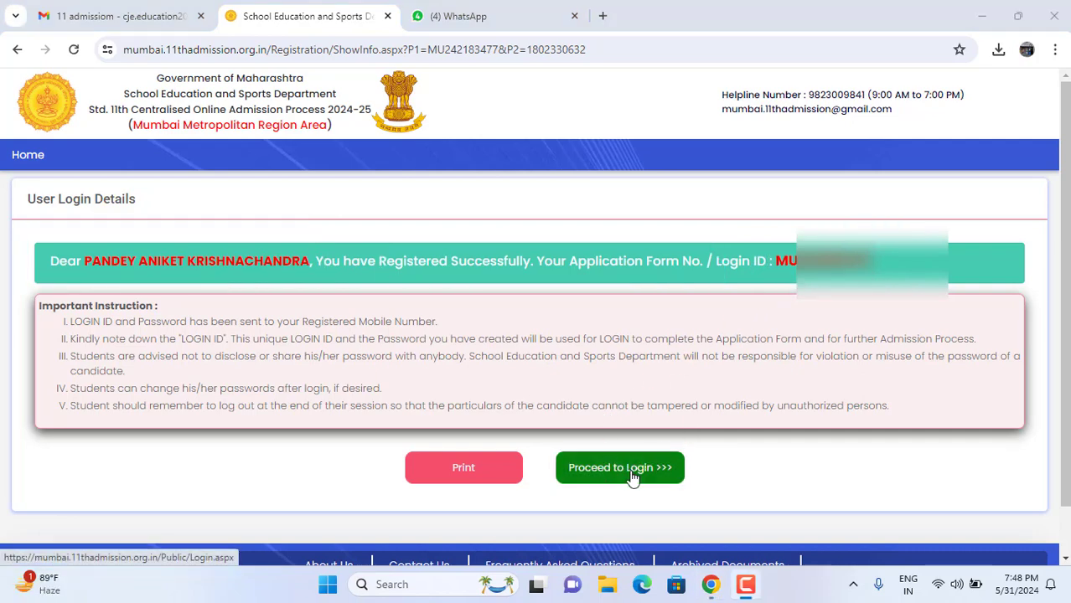
pyautogui.click(633, 477)
# Step: Sign in with the newly issued login ID and the account password
pyautogui.click(718, 272)
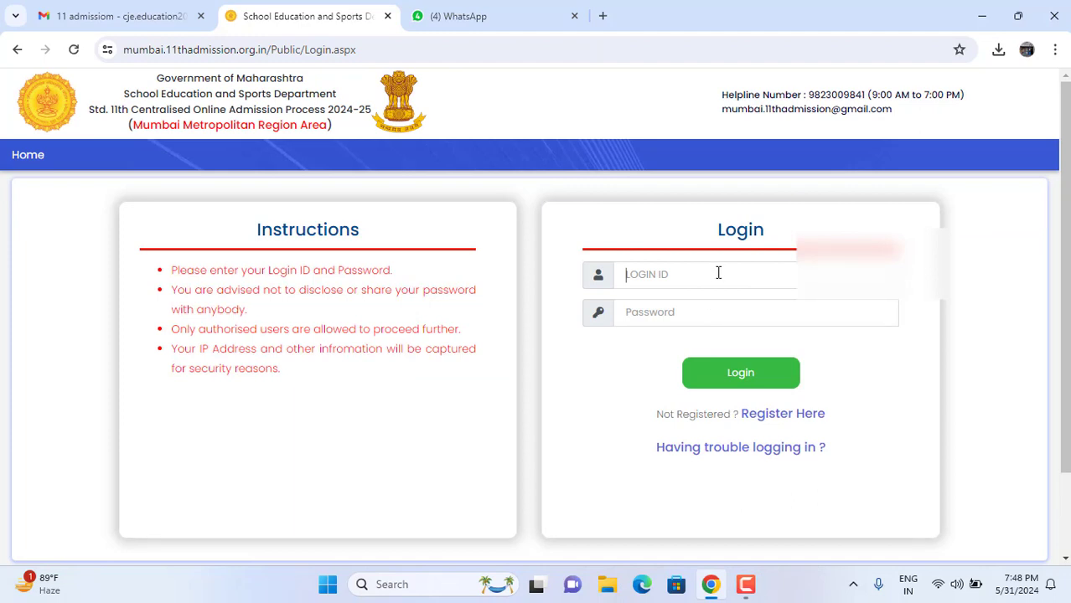
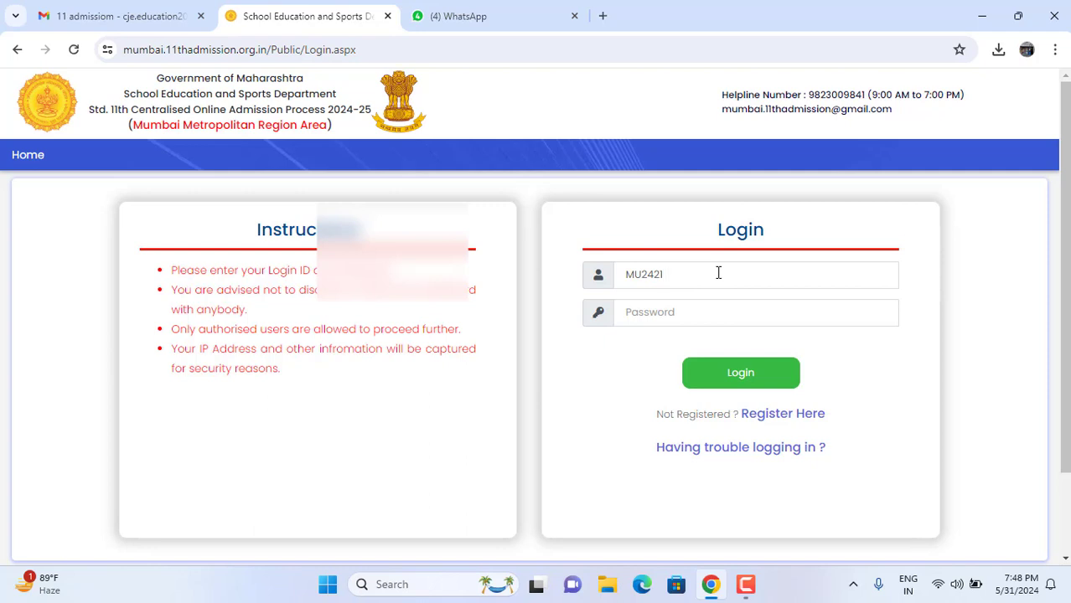
pyautogui.click(685, 308)
pyautogui.write('•••••')
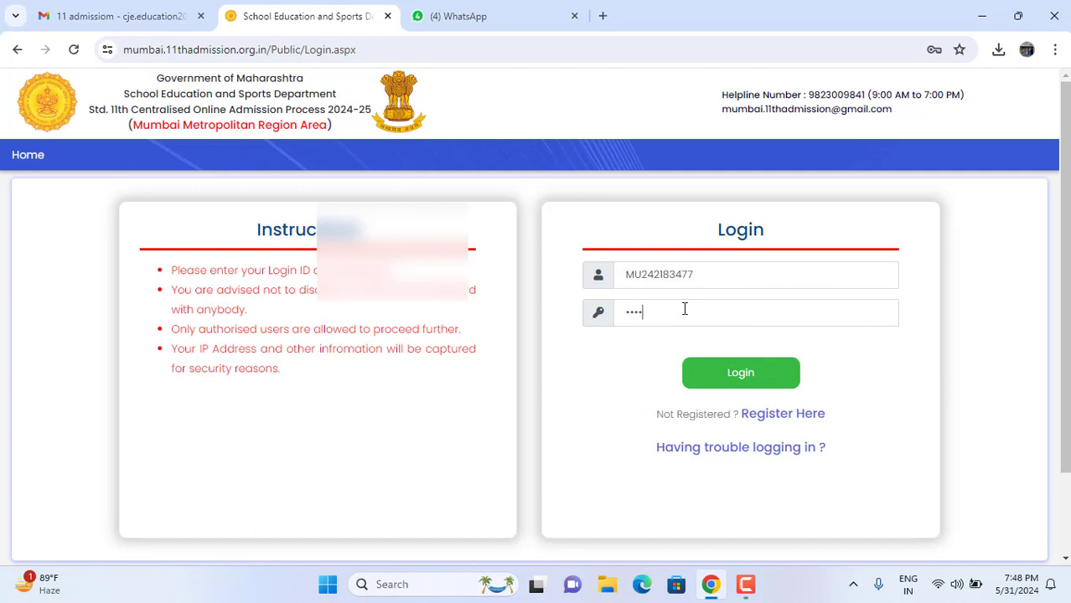
pyautogui.write('••••')
pyautogui.click(734, 373)
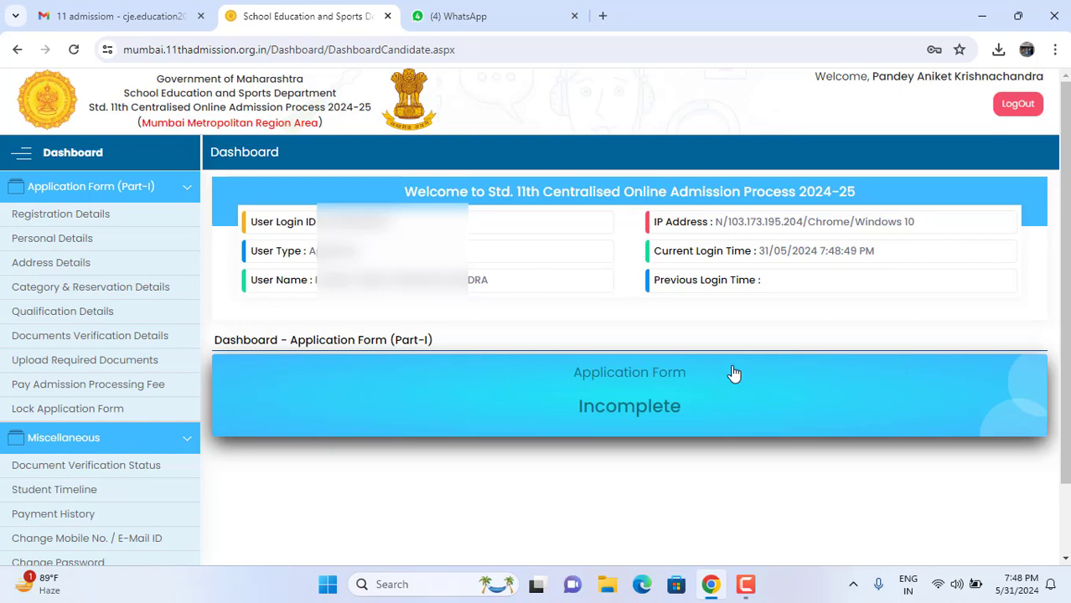
pyautogui.moveTo(208, 132); pyautogui.dragTo(374, 171)
pyautogui.moveTo(235, 186)
pyautogui.mouseDown()
pyautogui.moveTo(261, 265)
pyautogui.moveTo(896, 298)
pyautogui.moveTo(1004, 325)
pyautogui.mouseUp()
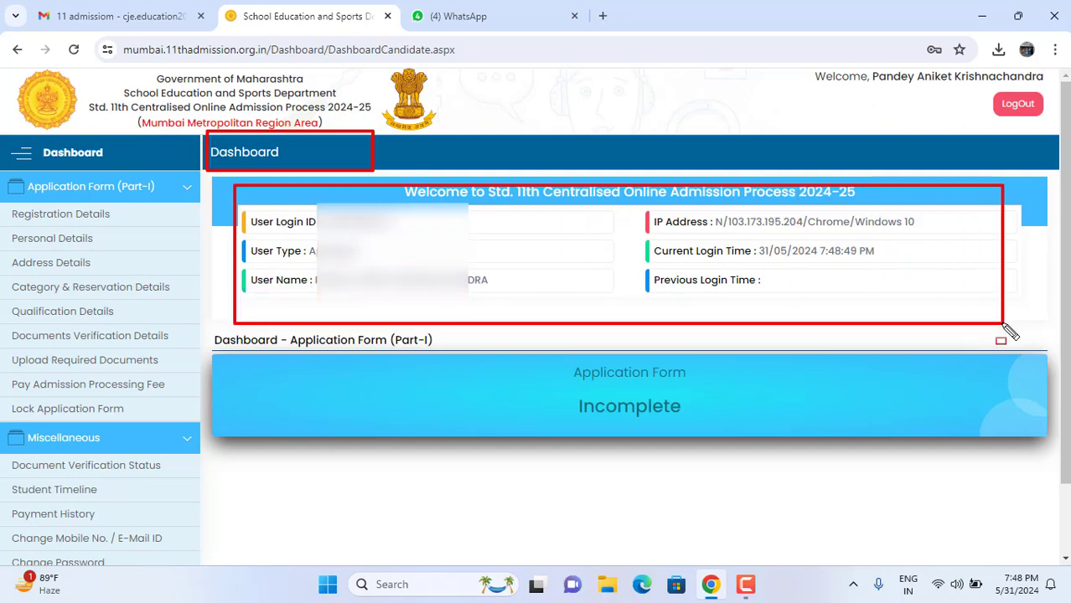
pyautogui.moveTo(561, 356)
pyautogui.mouseDown()
pyautogui.moveTo(577, 451)
pyautogui.moveTo(715, 465)
pyautogui.mouseUp()
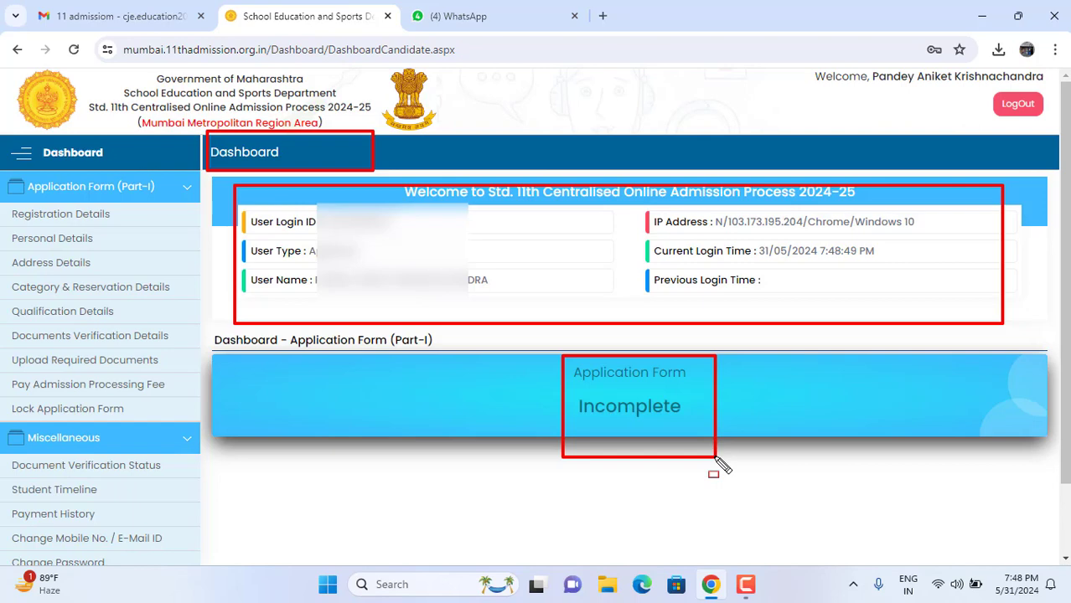
pyautogui.click(90, 225)
# Step: Open the Personal Details section and dismiss the information notice
pyautogui.scroll(-3, 425, 404)
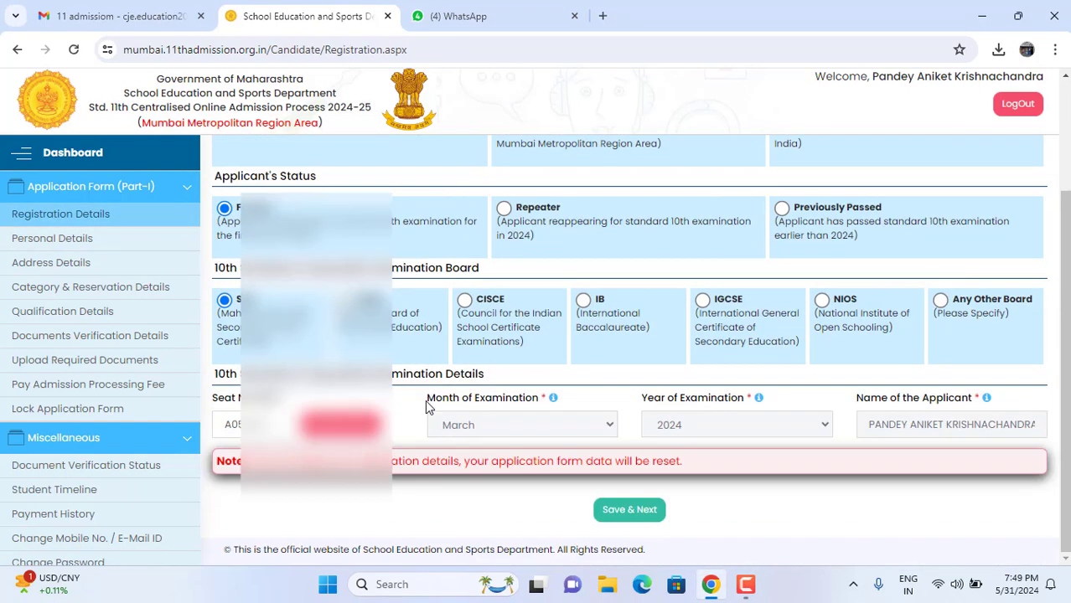
pyautogui.click(113, 239)
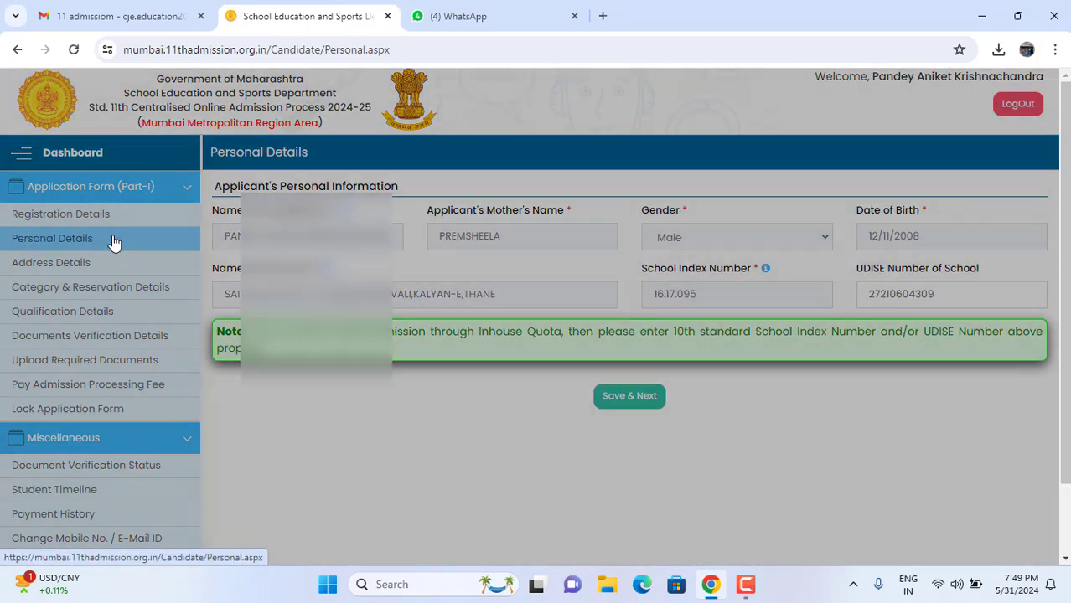
pyautogui.click(807, 272)
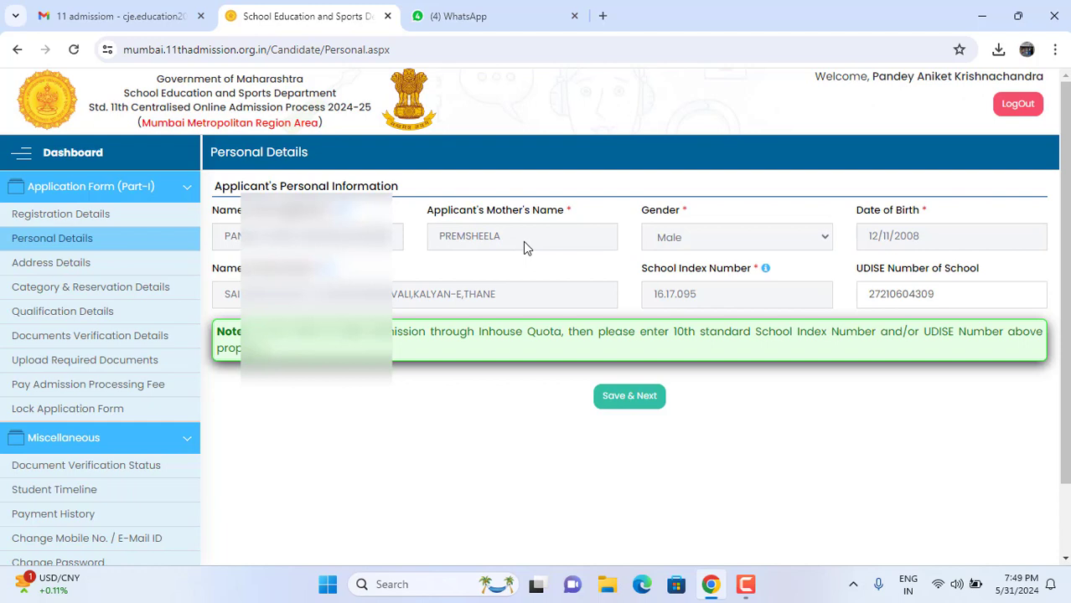
# Step: Review the name, mother's name, gender, date of birth and school fields, then Save & Next
pyautogui.moveTo(205, 201)
pyautogui.mouseDown()
pyautogui.moveTo(310, 265)
pyautogui.moveTo(390, 263)
pyautogui.mouseUp()
pyautogui.moveTo(414, 193)
pyautogui.mouseDown()
pyautogui.moveTo(545, 268)
pyautogui.moveTo(601, 272)
pyautogui.mouseUp()
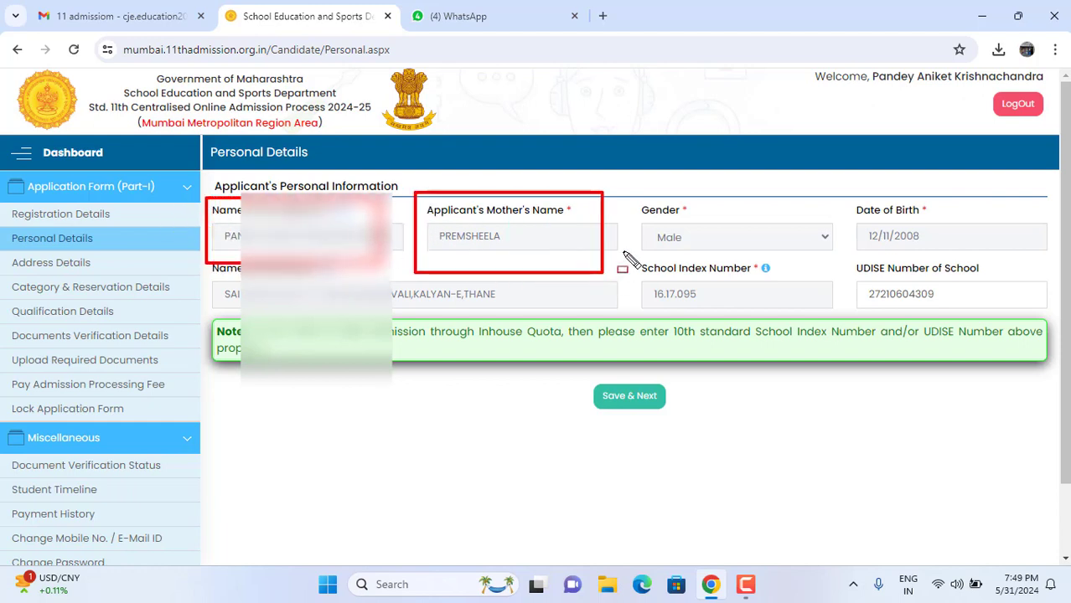
pyautogui.moveTo(635, 191); pyautogui.dragTo(819, 252)
pyautogui.moveTo(851, 195); pyautogui.dragTo(985, 245)
pyautogui.moveTo(214, 276); pyautogui.dragTo(642, 315)
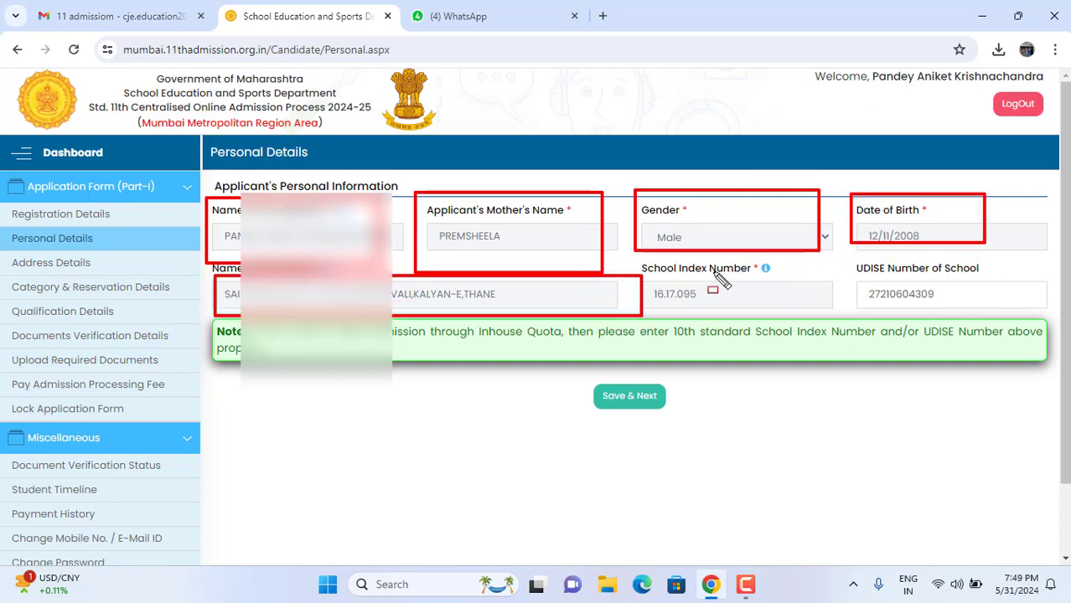
pyautogui.press('e')
pyautogui.click(630, 395)
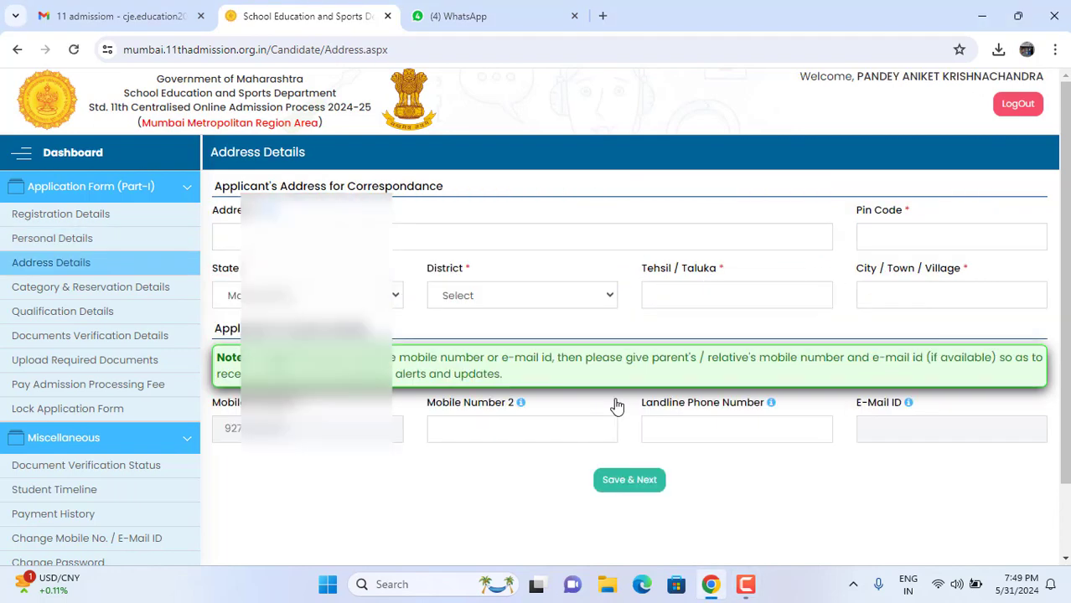
# Step: Type the applicant's correspondence street address into the Address field
pyautogui.click(526, 234)
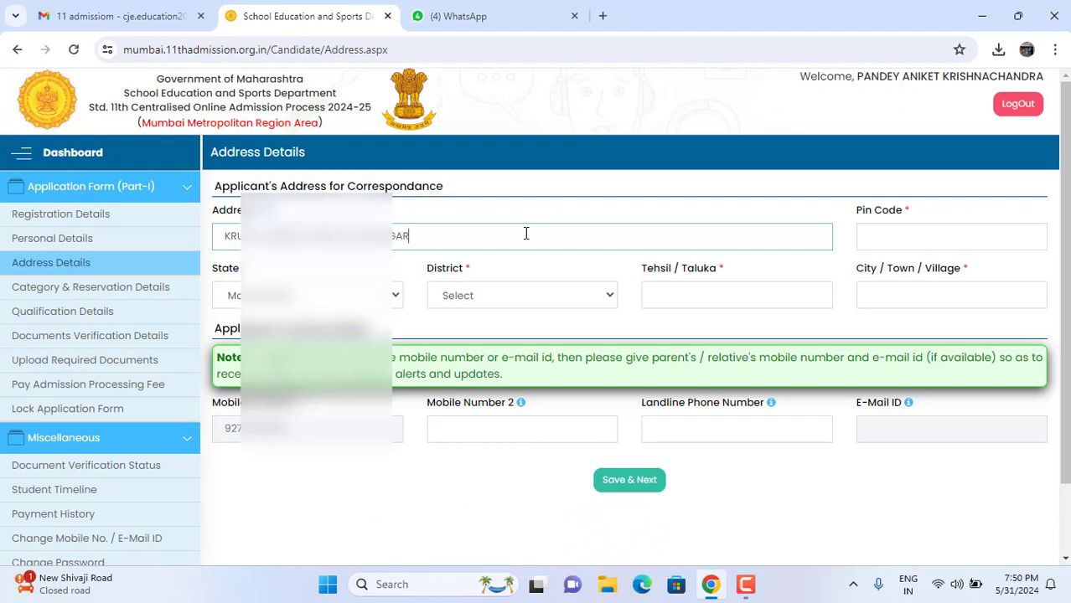
pyautogui.write('OAD KALYAN EAST')
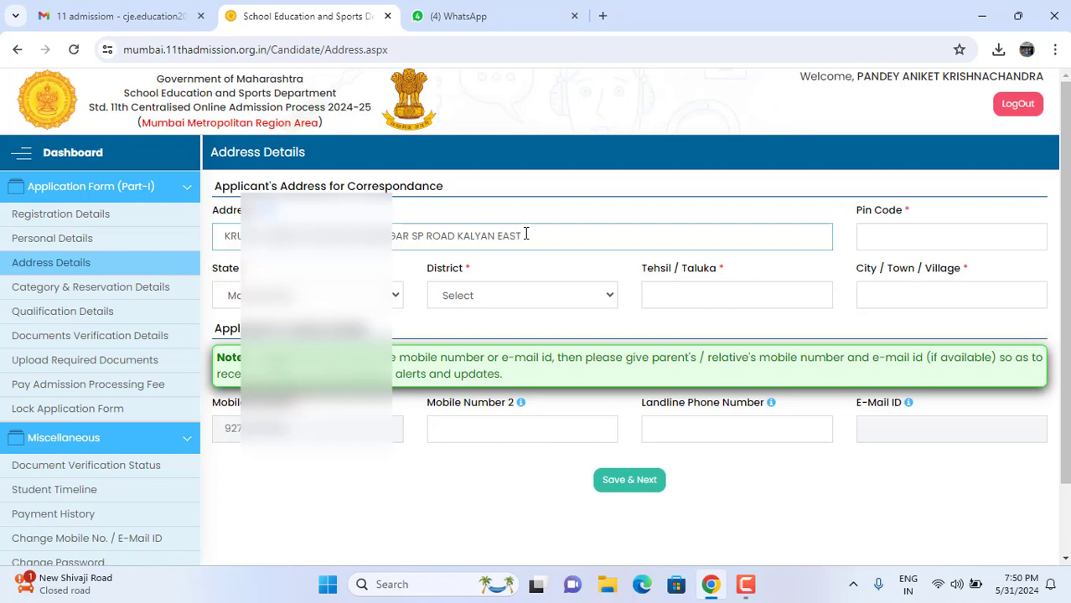
# Step: Set the district to Thane and the tehsil and city to KALYAN
pyautogui.click(541, 298)
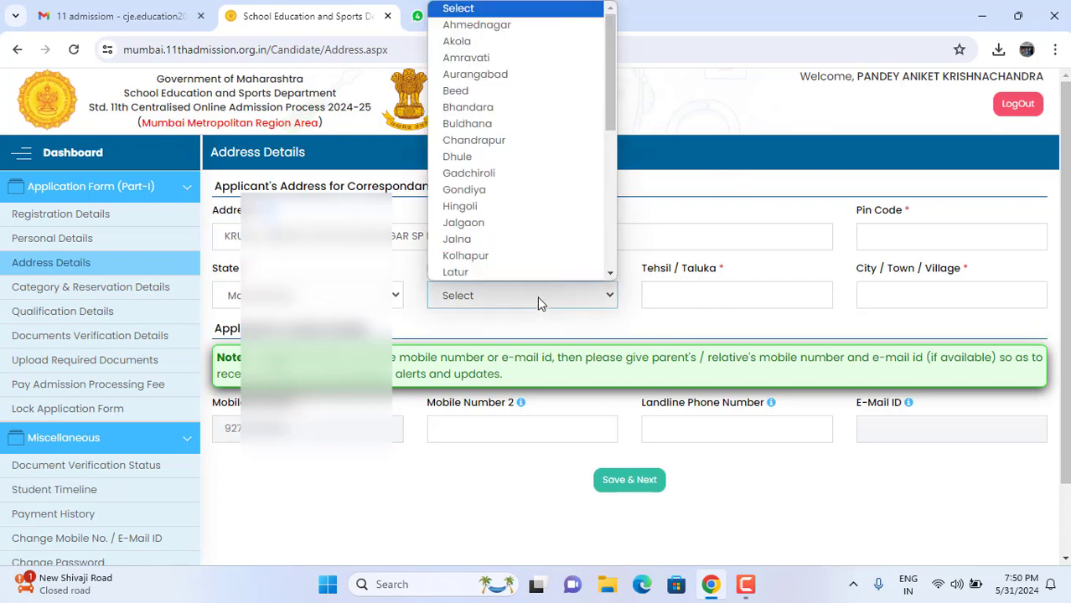
pyautogui.scroll(-5, 519, 241)
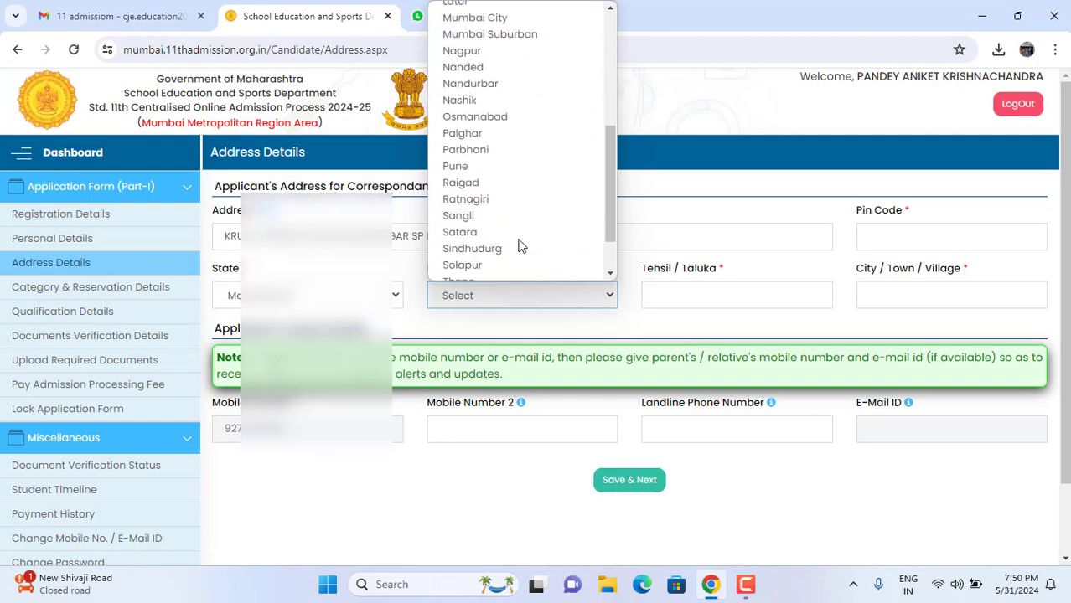
pyautogui.scroll(-2, 475, 213)
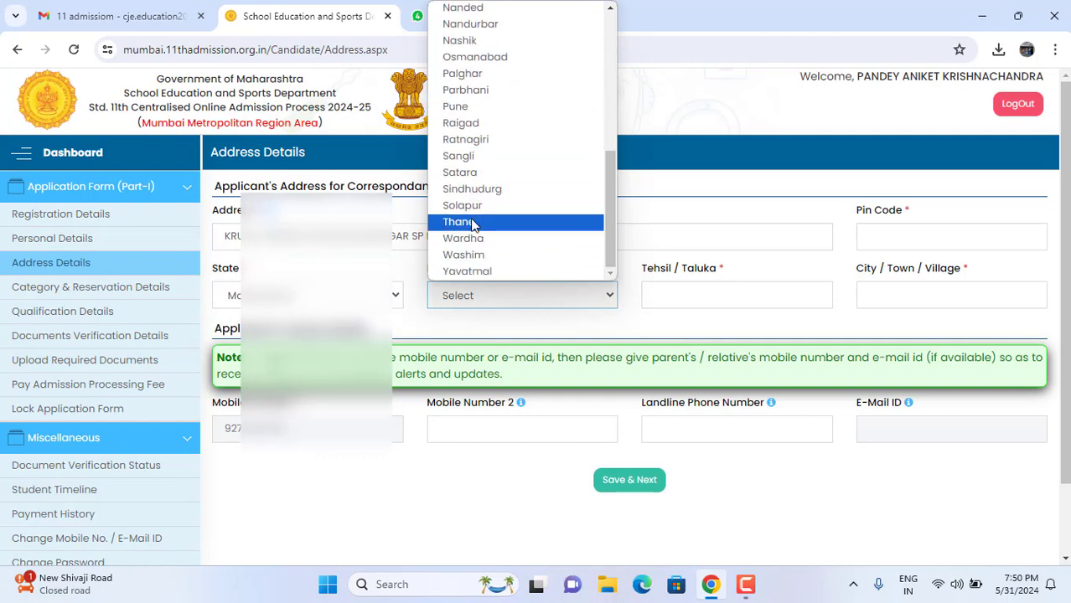
pyautogui.click(473, 223)
pyautogui.click(655, 295)
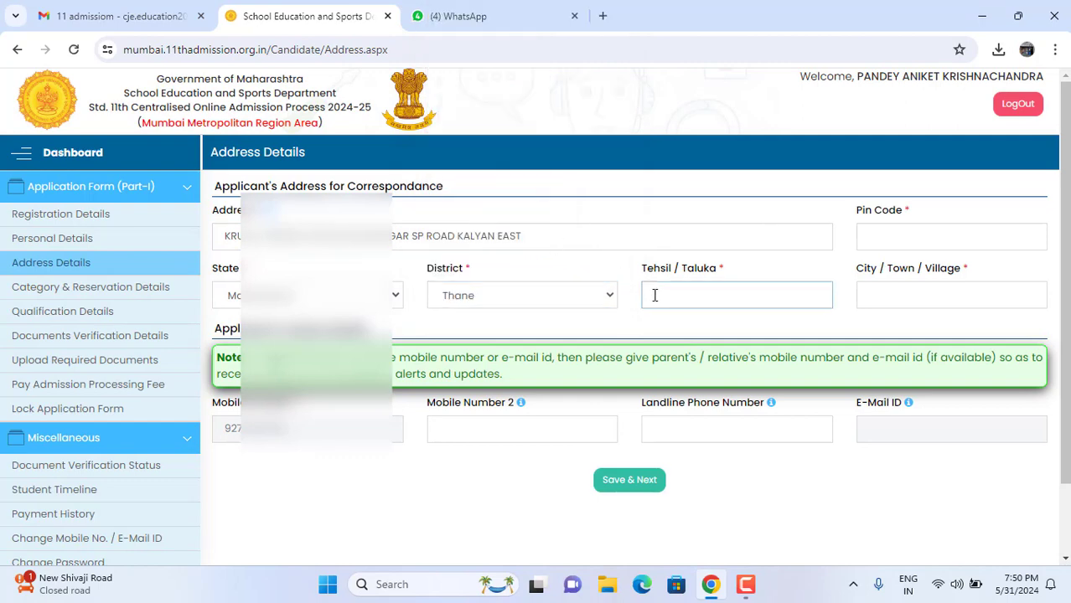
pyautogui.write('KALYAN')
pyautogui.click(925, 299)
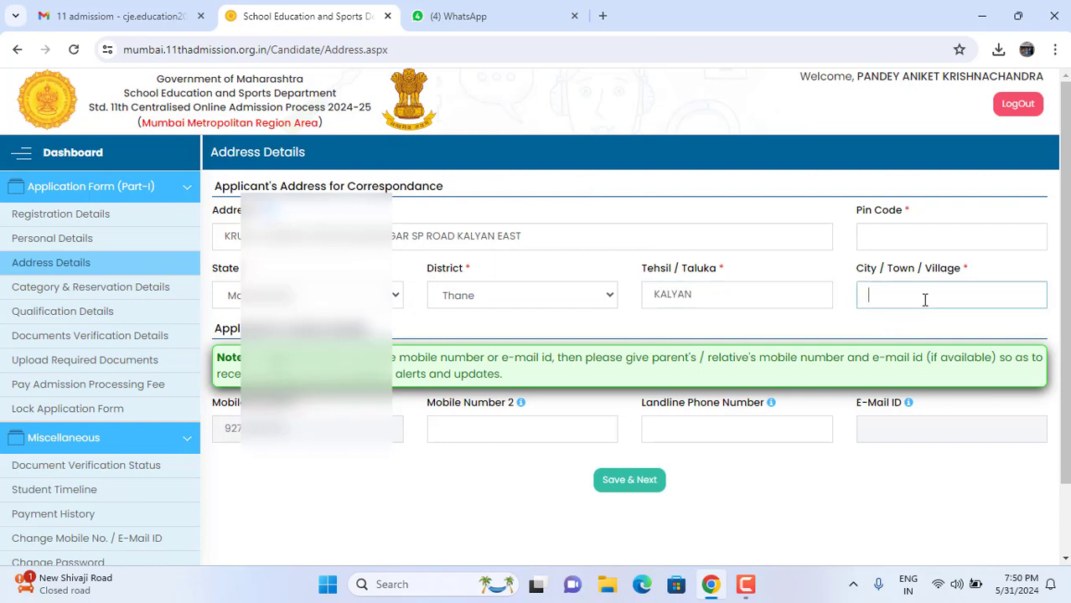
pyautogui.write('KALYAN')
# Step: Leave the optional contact numbers blank, add pin code 421306, and save the address
pyautogui.scroll(-1, 925, 299)
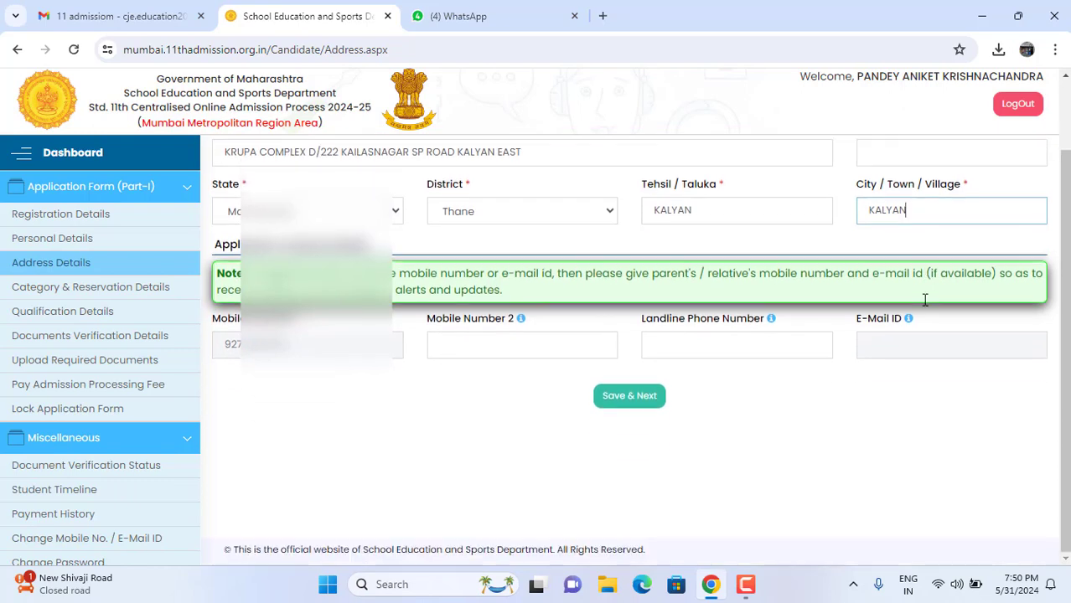
pyautogui.click(548, 356)
pyautogui.click(668, 342)
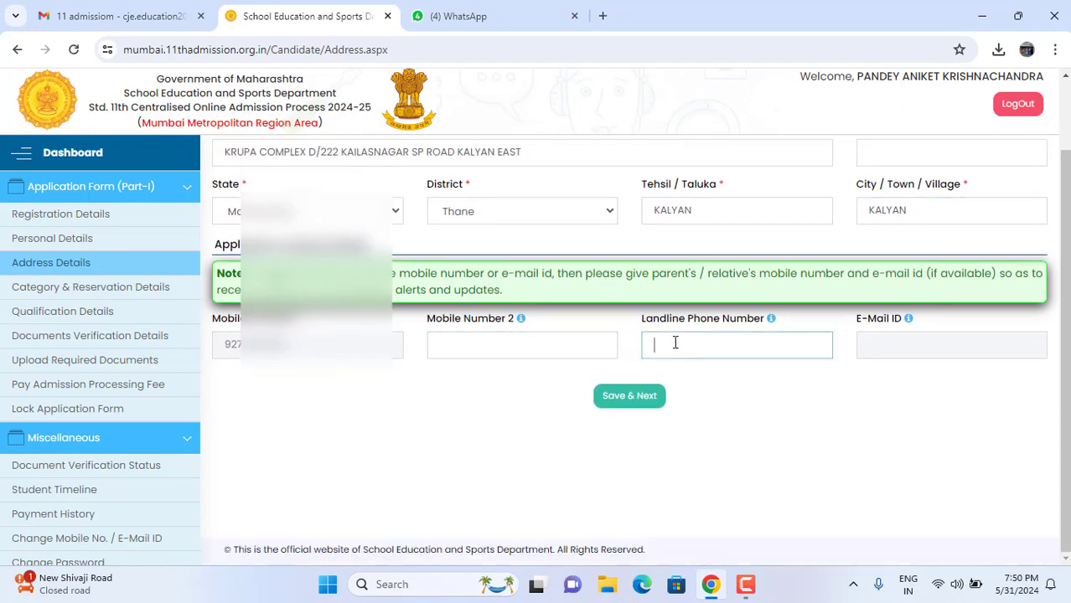
pyautogui.click(912, 344)
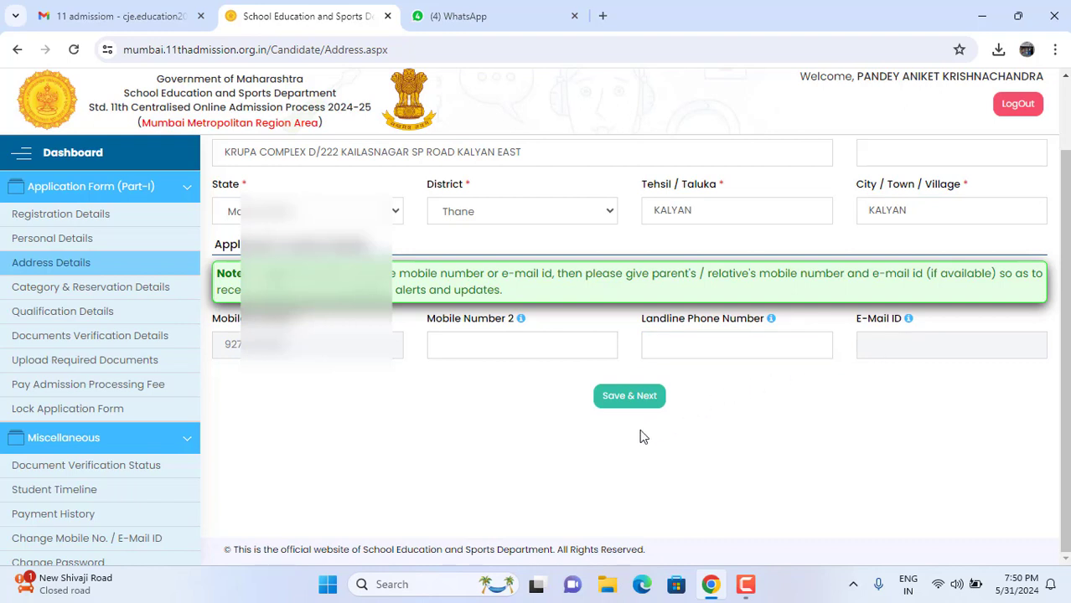
pyautogui.scroll(1, 640, 435)
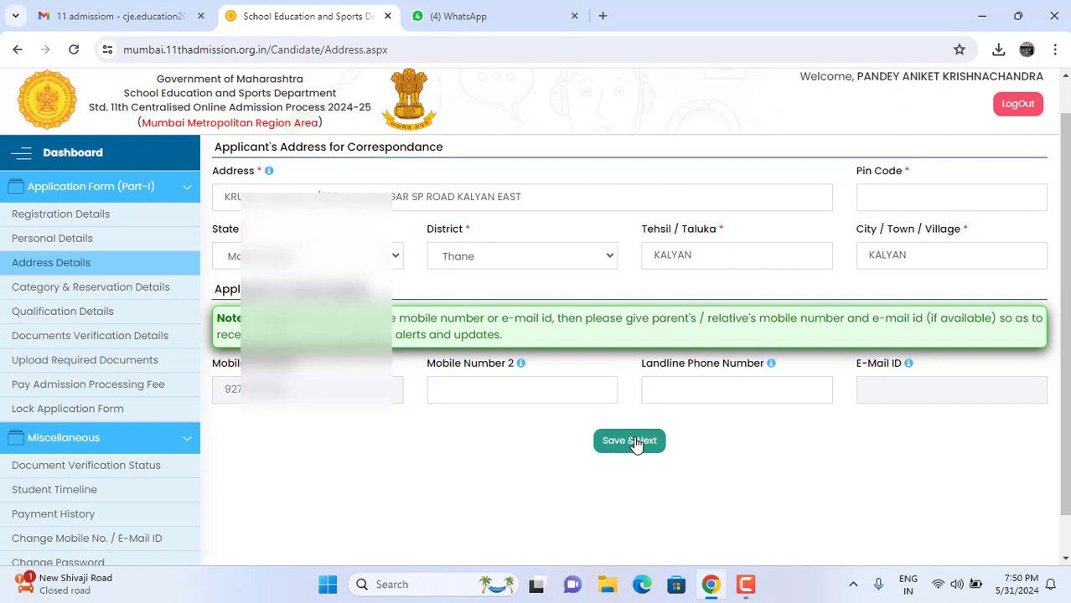
pyautogui.click(635, 442)
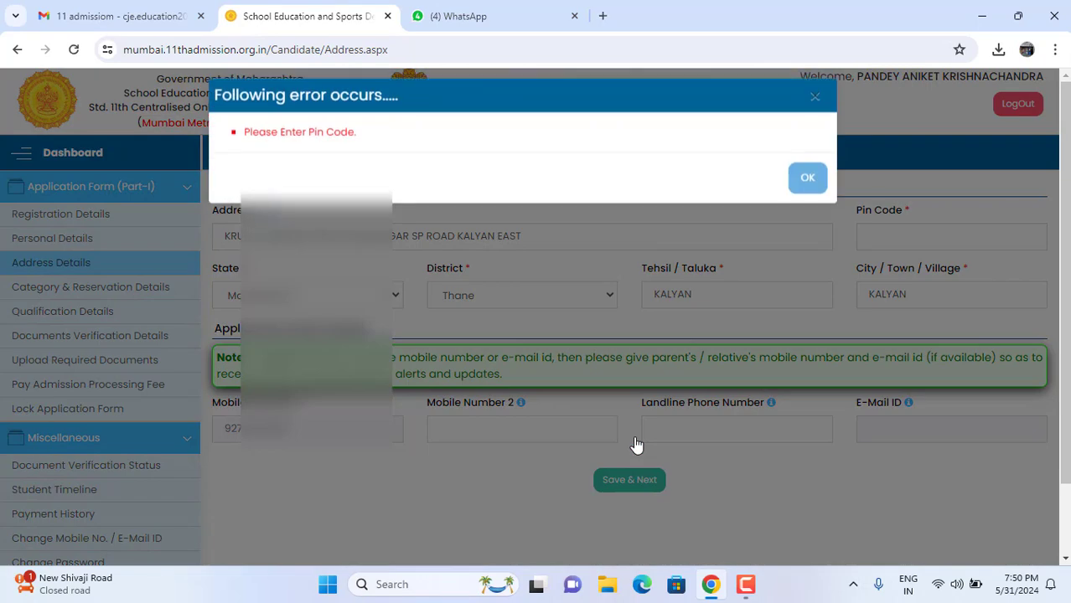
pyautogui.click(796, 197)
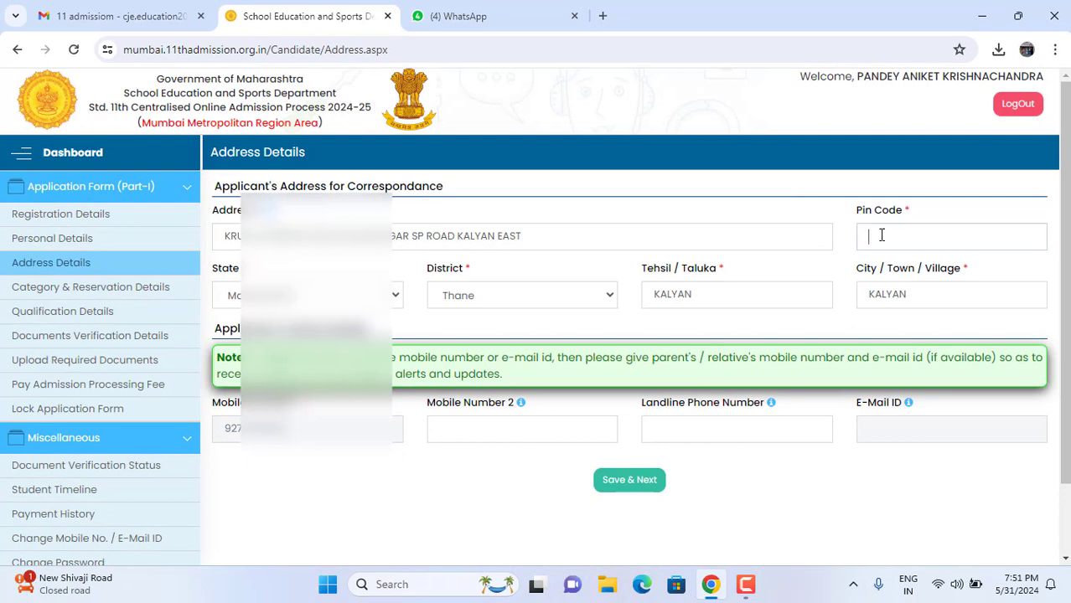
pyautogui.write('4213')
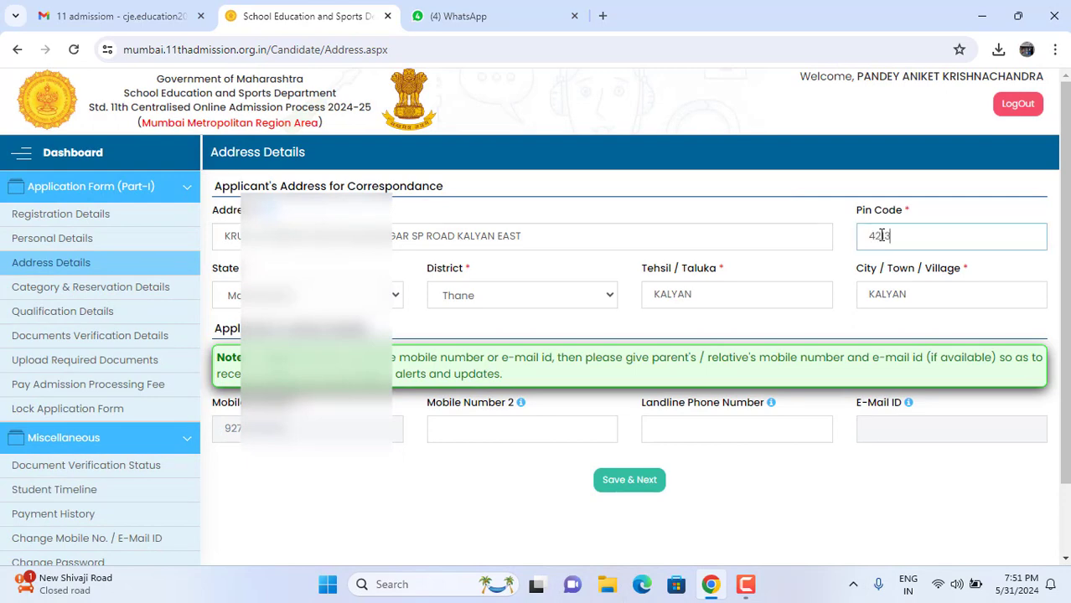
pyautogui.write('06')
pyautogui.click(640, 490)
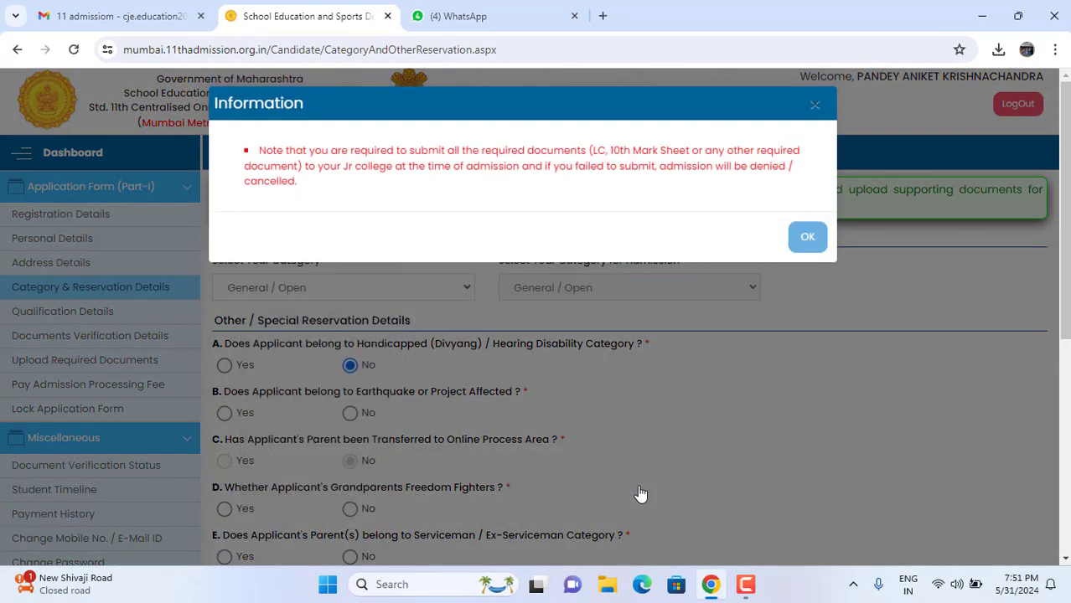
# Step: Keep General / Open as the category and answer No to the earthquake / project affected question
pyautogui.click(817, 237)
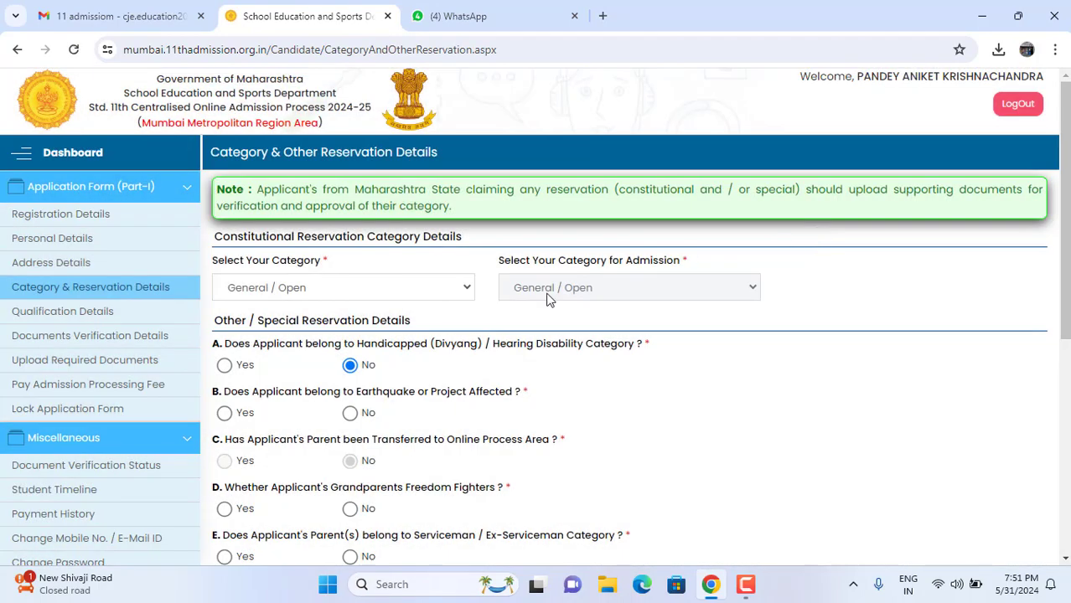
pyautogui.click(439, 292)
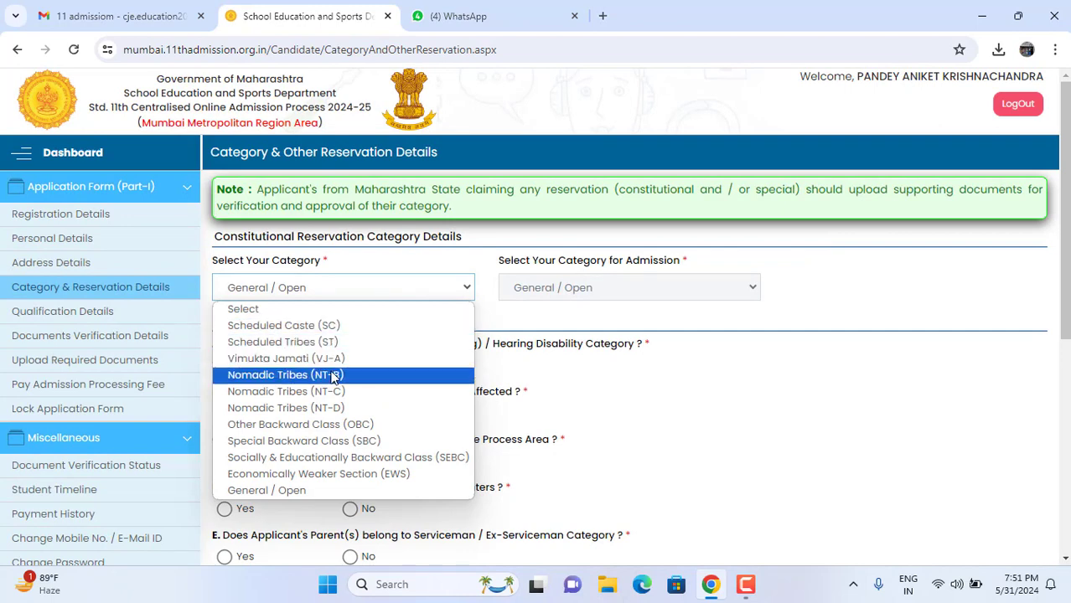
pyautogui.click(331, 491)
pyautogui.scroll(-1, 332, 492)
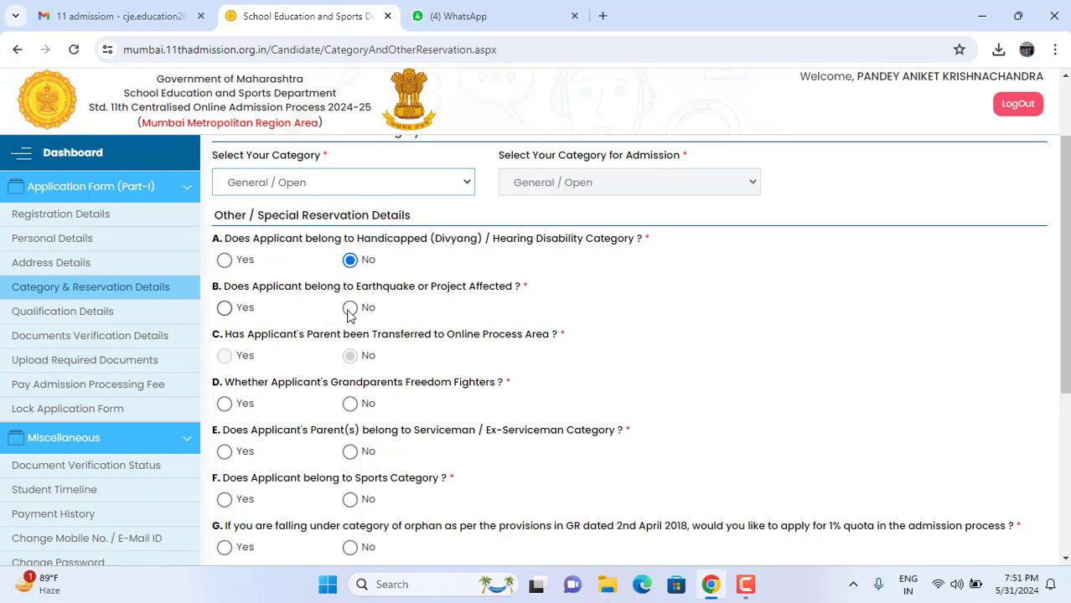
pyautogui.click(352, 310)
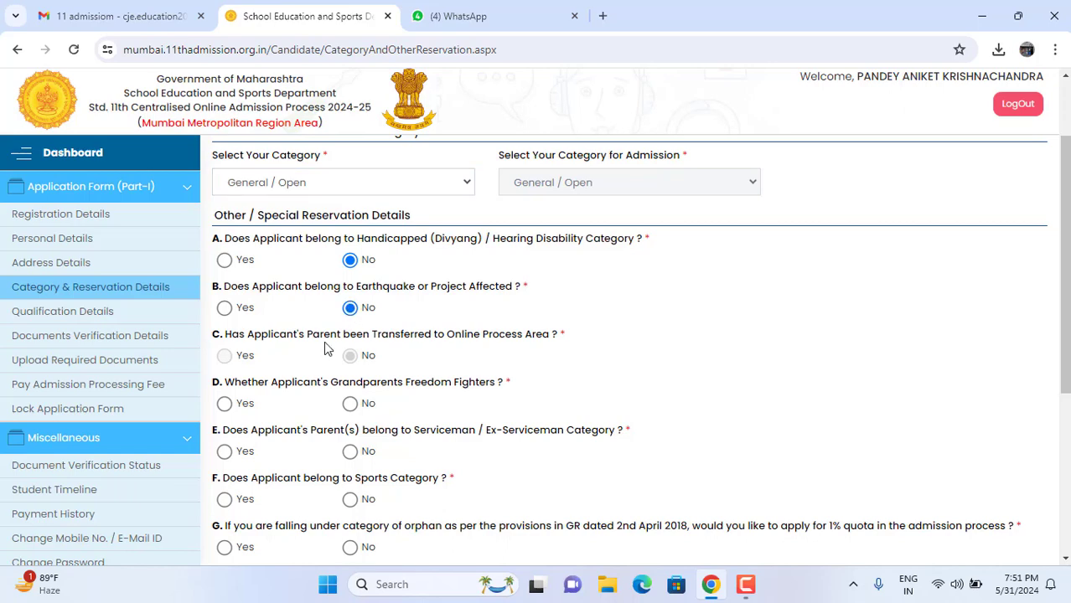
pyautogui.scroll(-1, 323, 341)
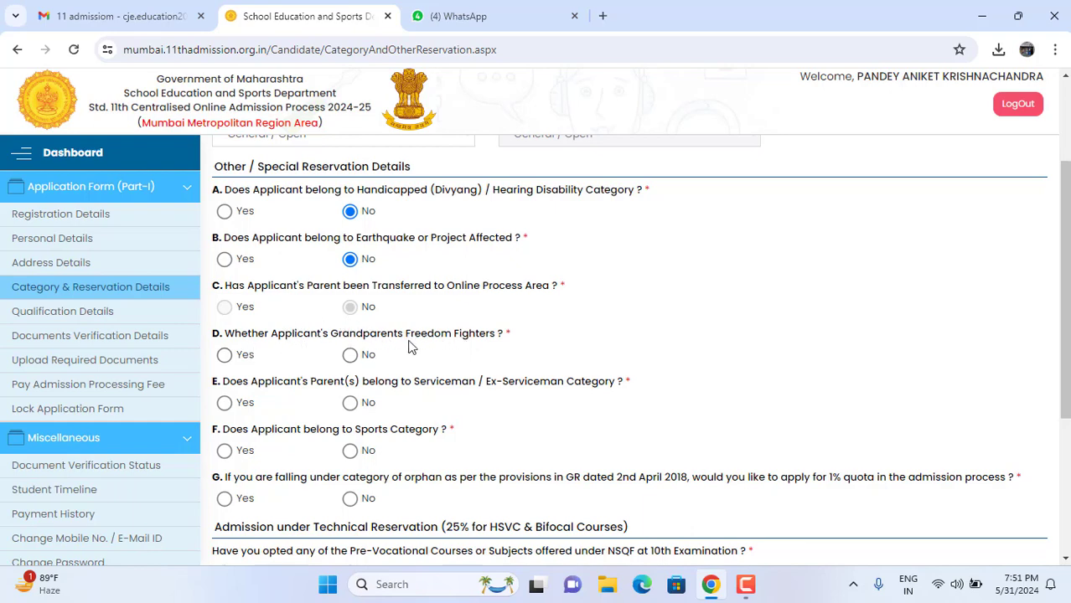
# Step: Answer No to the freedom fighter, sports, orphan quota and NSQF pre-vocational questions
pyautogui.click(349, 354)
pyautogui.scroll(-1, 350, 362)
pyautogui.scroll(-1, 350, 362)
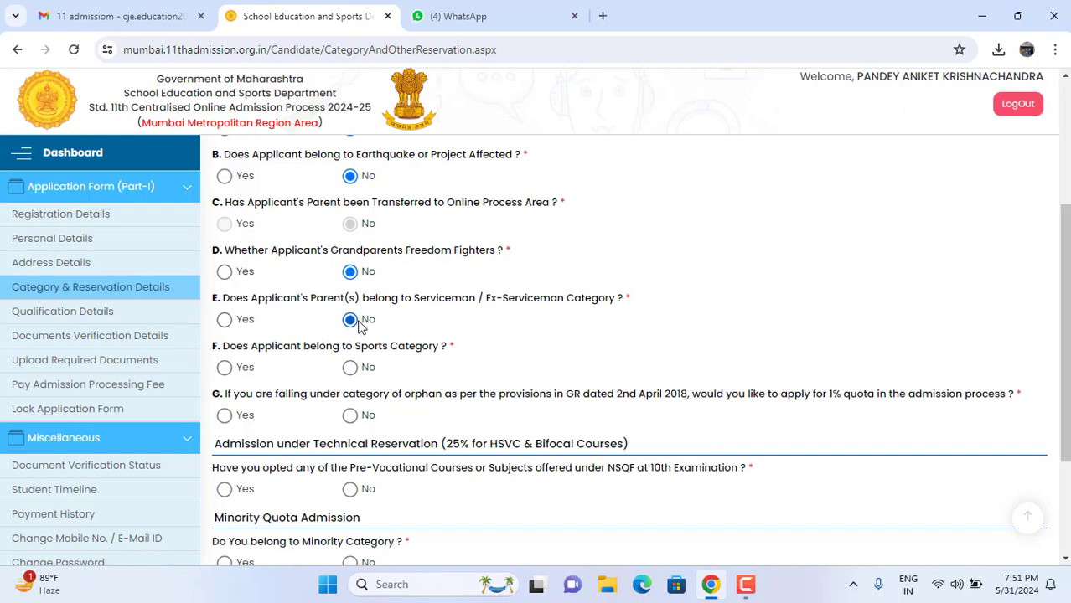
pyautogui.click(350, 368)
pyautogui.scroll(-2, 345, 376)
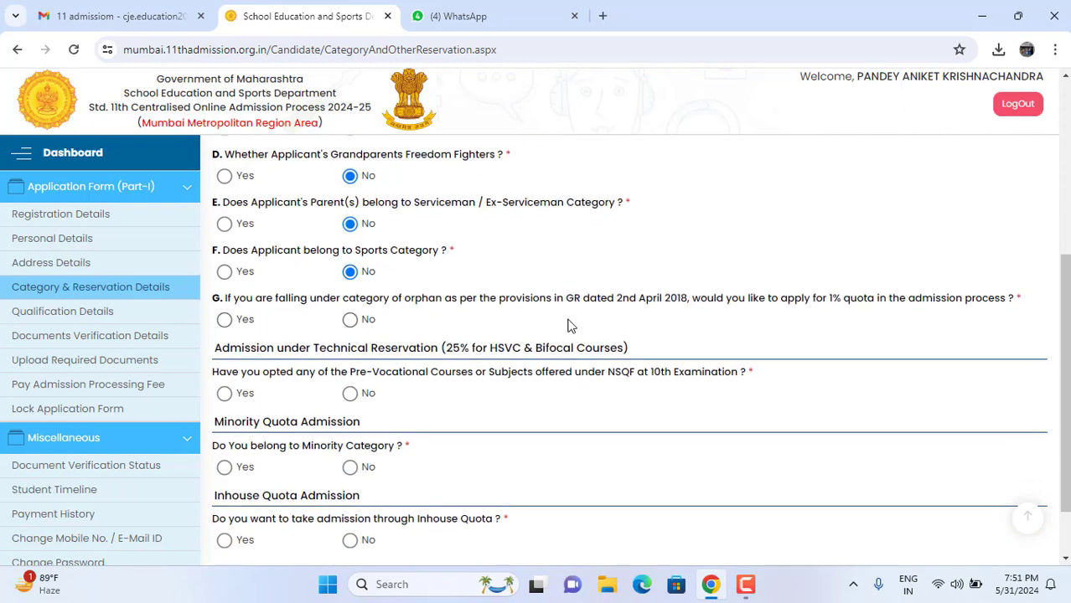
pyautogui.click(350, 319)
pyautogui.scroll(-1, 447, 393)
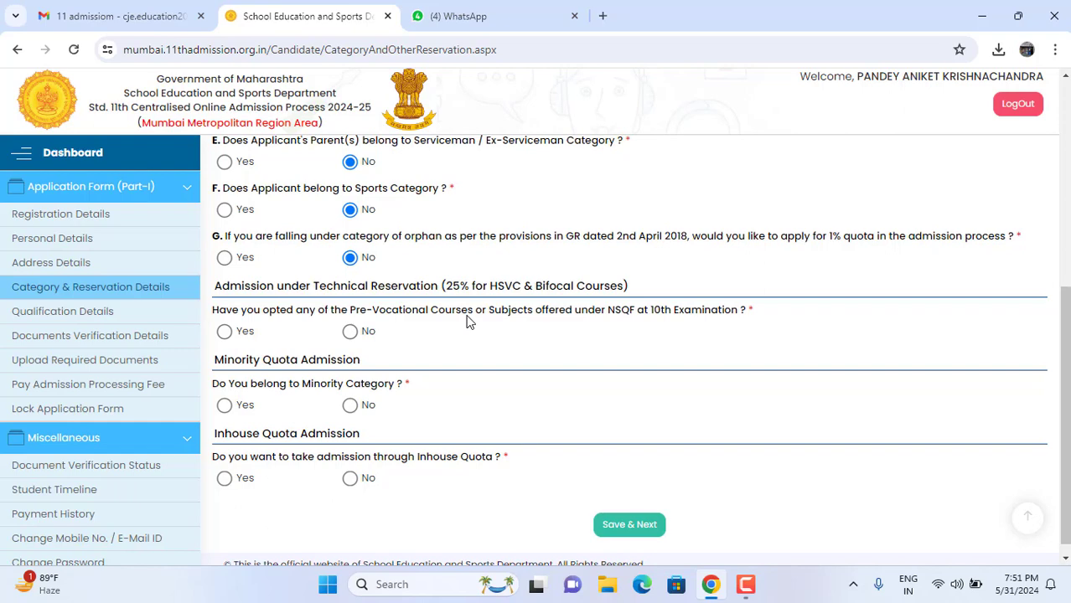
pyautogui.click(350, 331)
# Step: Answer No to minority category and inhouse quota, then save the reservation details
pyautogui.scroll(-1, 356, 335)
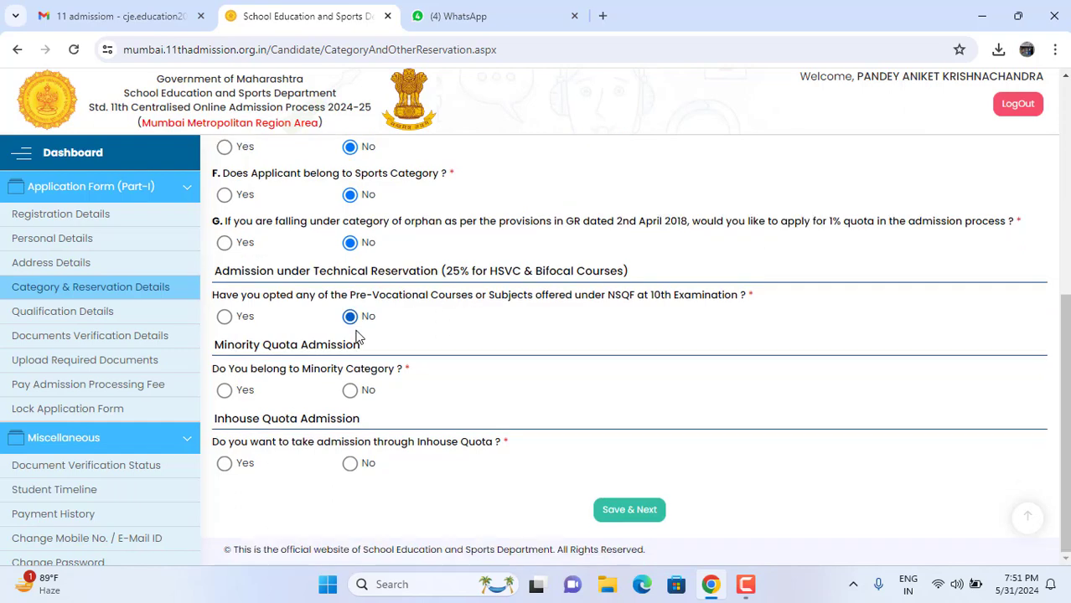
pyautogui.click(350, 391)
pyautogui.click(351, 465)
pyautogui.scroll(3, 474, 469)
pyautogui.scroll(-3, 474, 470)
pyautogui.click(616, 513)
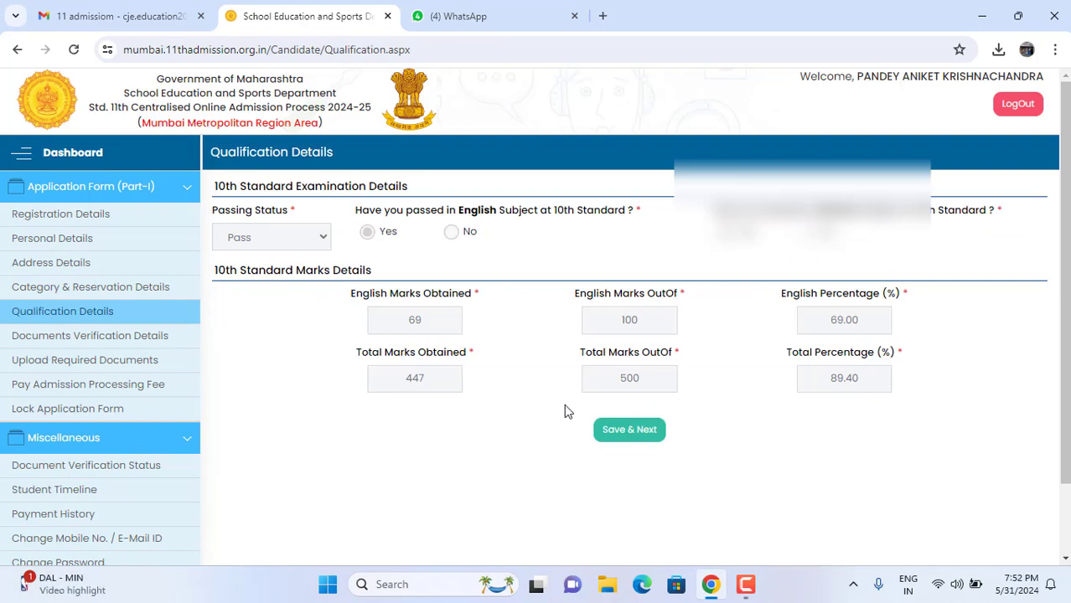
# Step: Save the qualification details and choose Online payment for the ₹225 processing fee
pyautogui.click(642, 434)
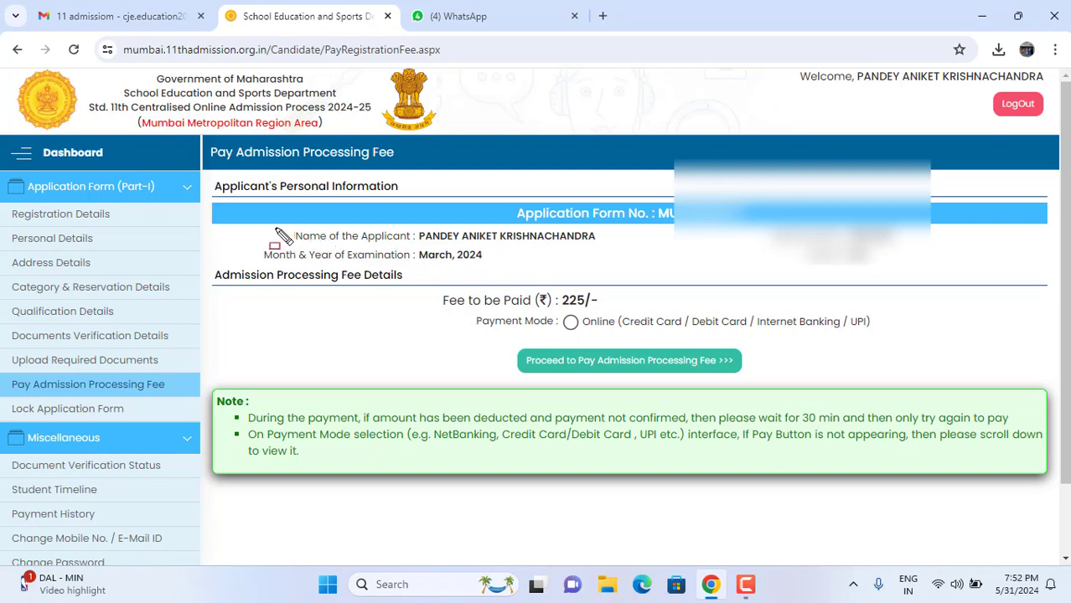
pyautogui.moveTo(222, 218)
pyautogui.mouseDown()
pyautogui.moveTo(452, 285)
pyautogui.moveTo(962, 288)
pyautogui.mouseUp()
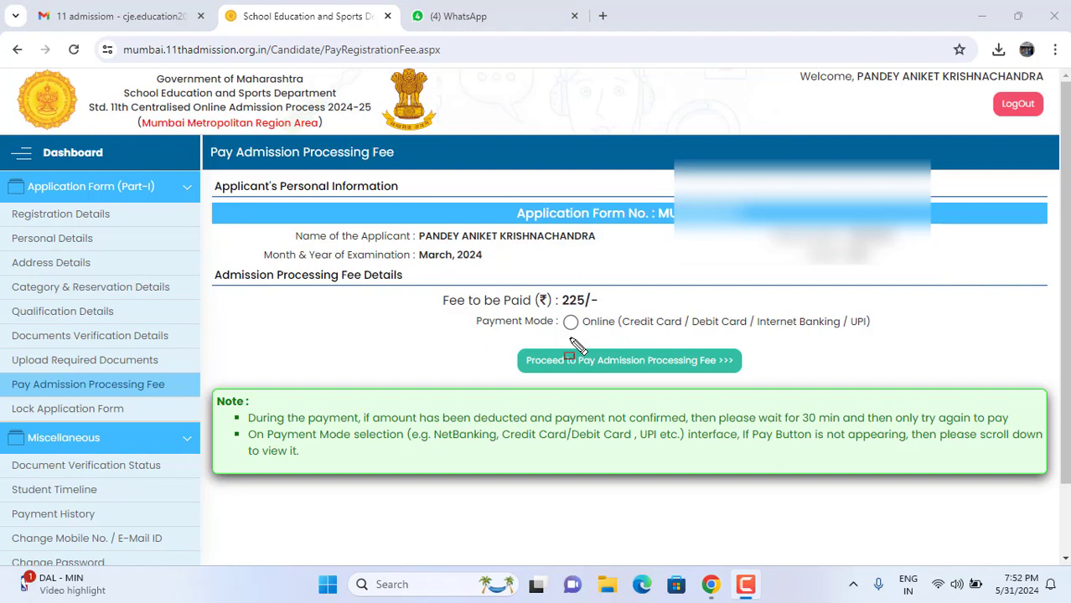
pyautogui.moveTo(545, 344); pyautogui.dragTo(882, 345)
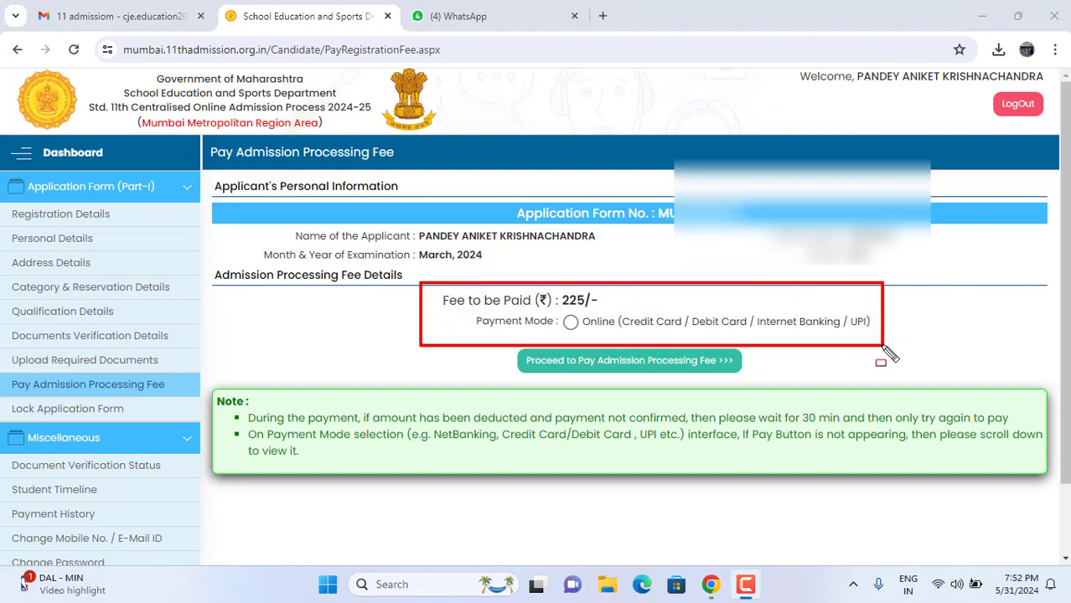
pyautogui.moveTo(534, 286); pyautogui.dragTo(612, 314)
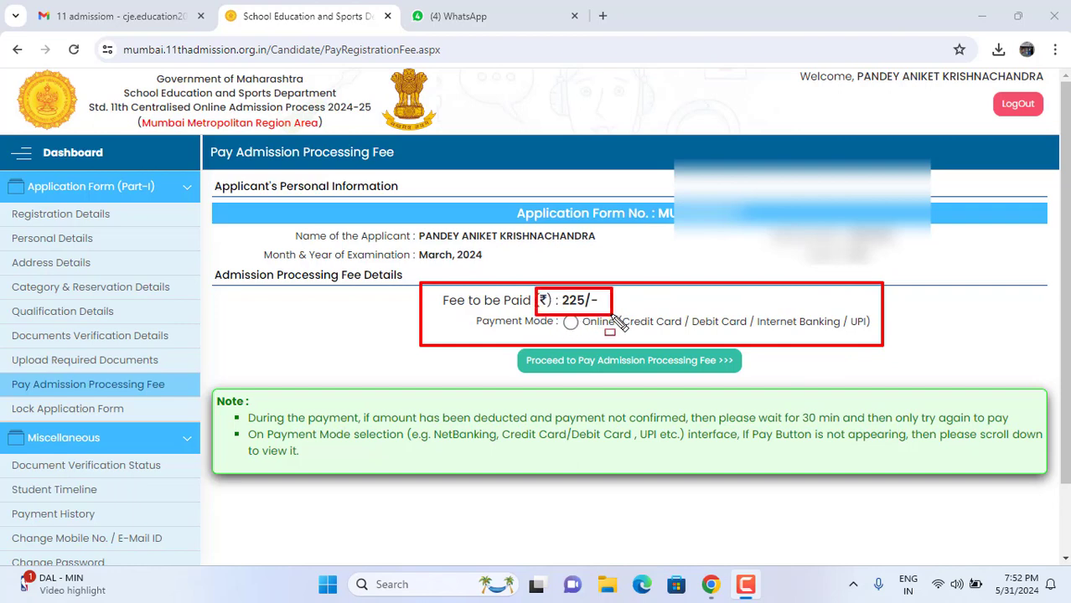
pyautogui.press('Escape')
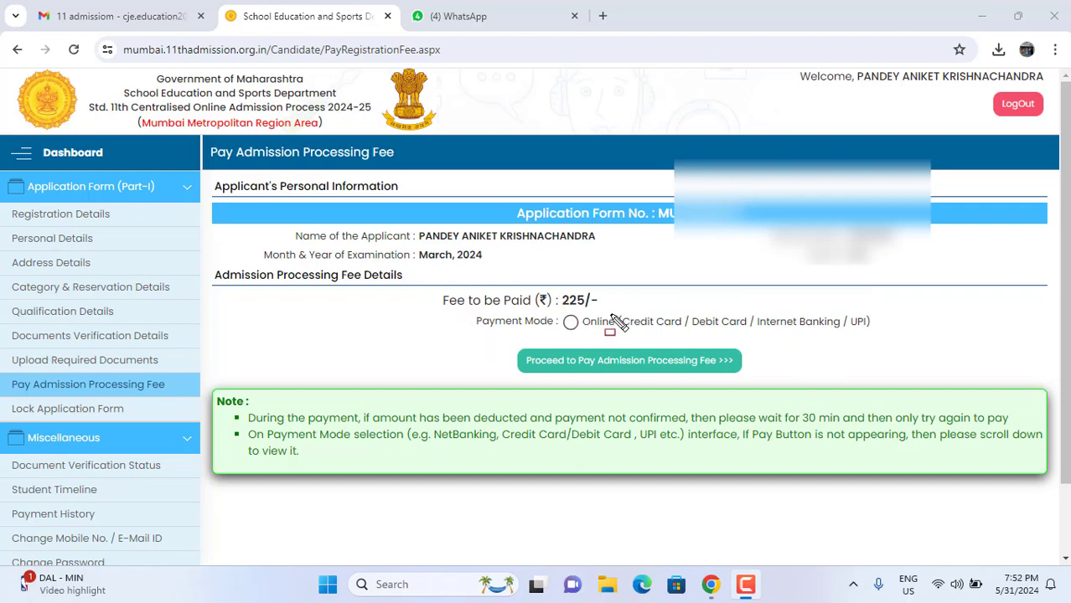
pyautogui.click(570, 322)
pyautogui.click(585, 363)
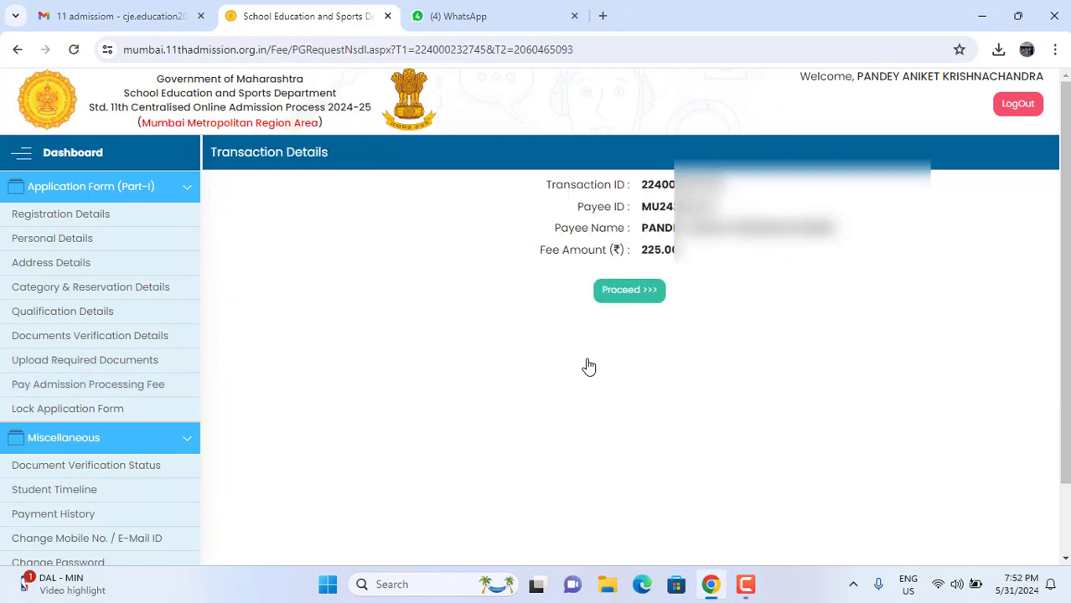
# Step: Continue to NSDL SurePay and switch the payment mode from Net Banking to UPI
pyautogui.click(632, 291)
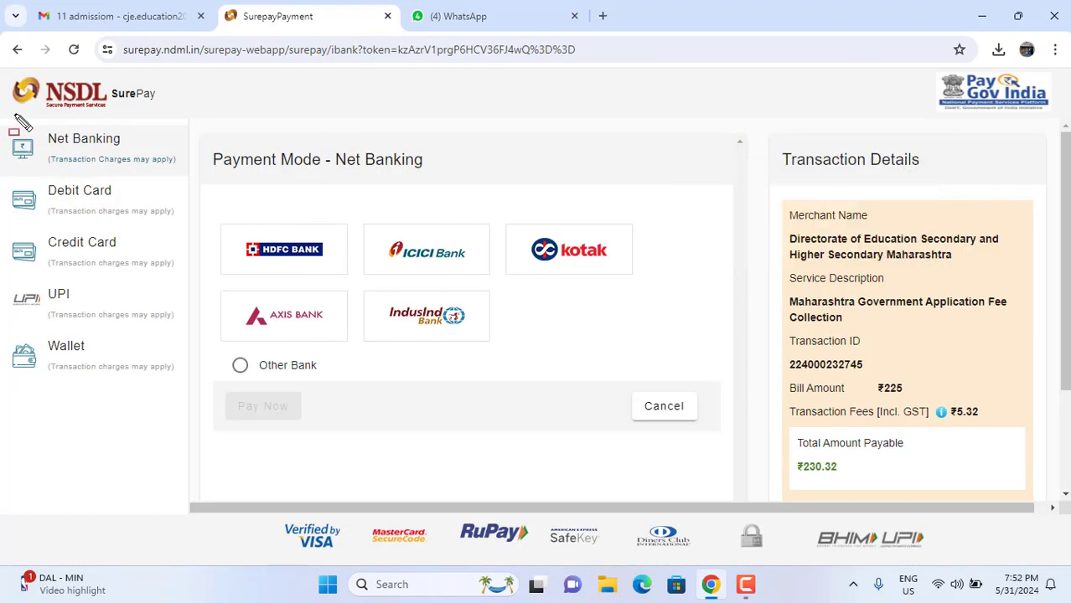
pyautogui.moveTo(14, 113)
pyautogui.mouseDown()
pyautogui.moveTo(109, 165)
pyautogui.moveTo(138, 168)
pyautogui.mouseUp()
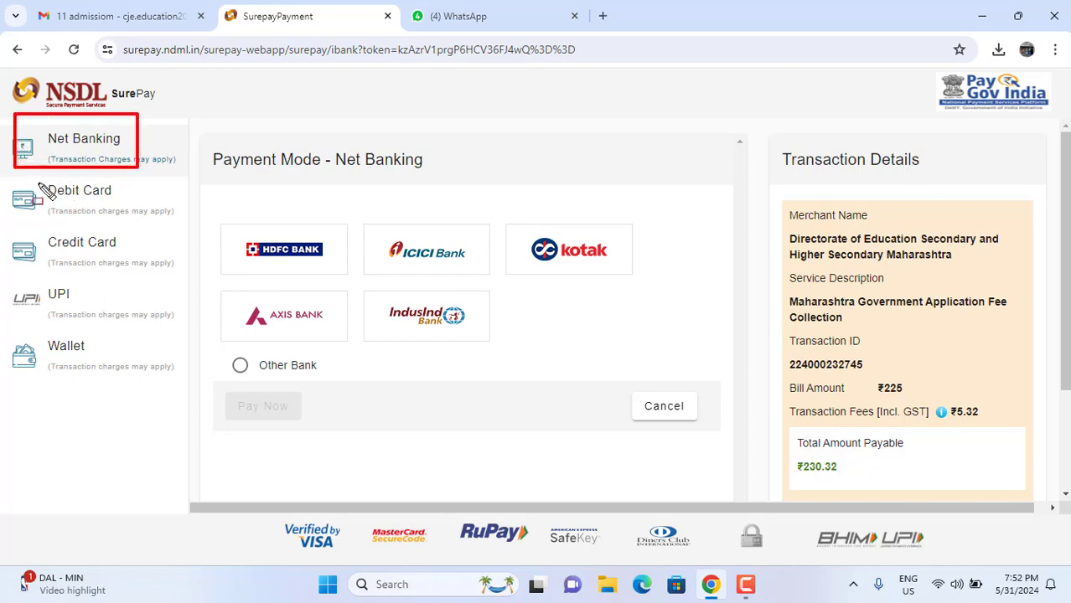
pyautogui.moveTo(7, 185); pyautogui.dragTo(132, 215)
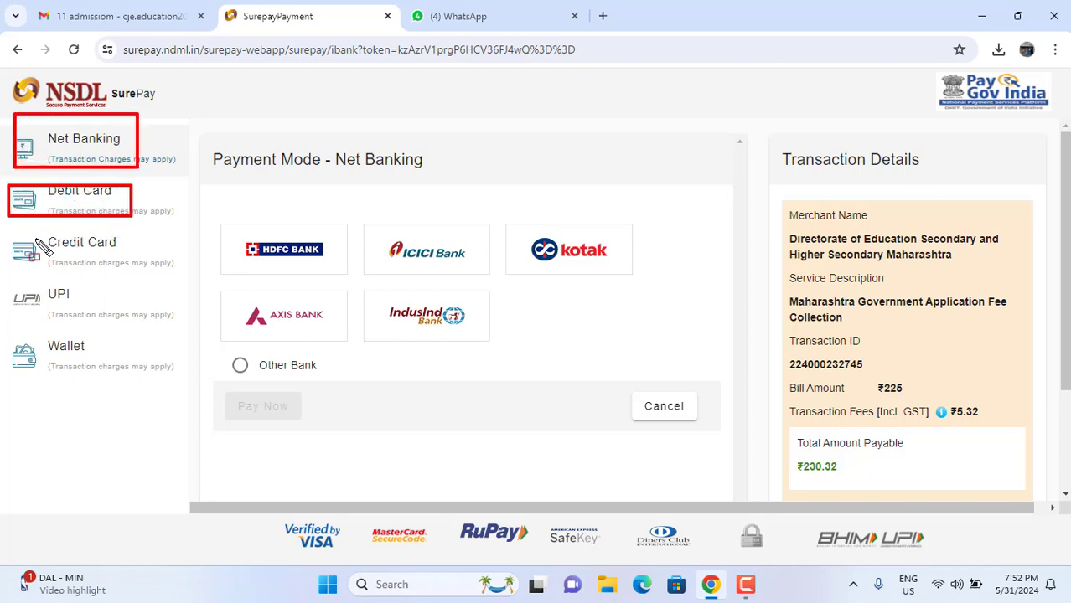
pyautogui.moveTo(8, 234); pyautogui.dragTo(136, 260)
pyautogui.moveTo(11, 285); pyautogui.dragTo(119, 315)
pyautogui.moveTo(9, 333)
pyautogui.mouseDown()
pyautogui.moveTo(80, 379)
pyautogui.moveTo(158, 378)
pyautogui.mouseUp()
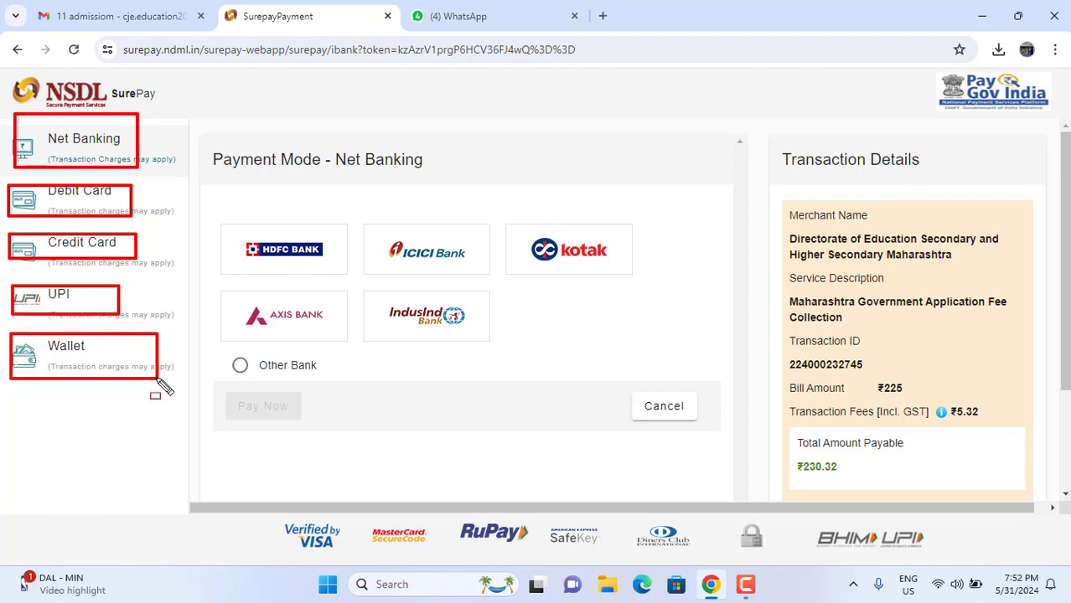
pyautogui.click(68, 307)
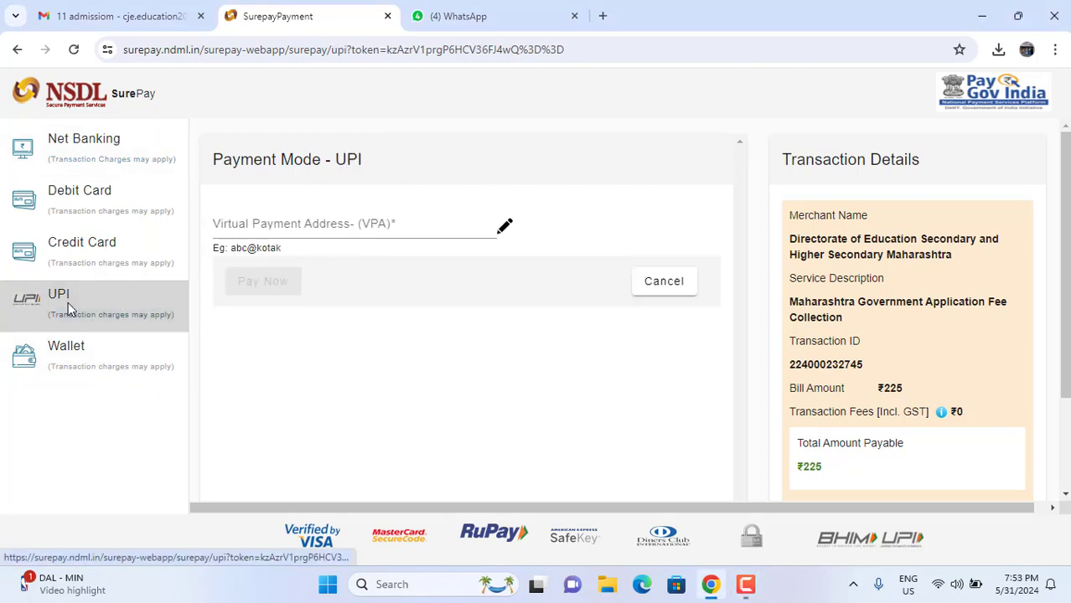
# Step: Enter the payer's UPI ID, correcting it to a valid PAYTM handle
pyautogui.click(397, 227)
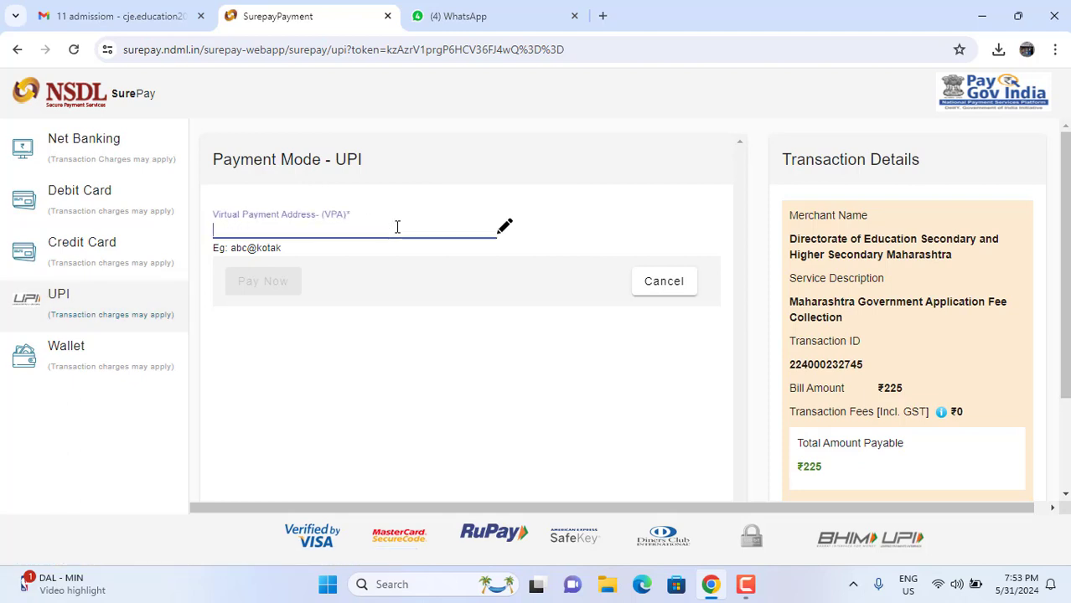
pyautogui.write('HDFC@123')
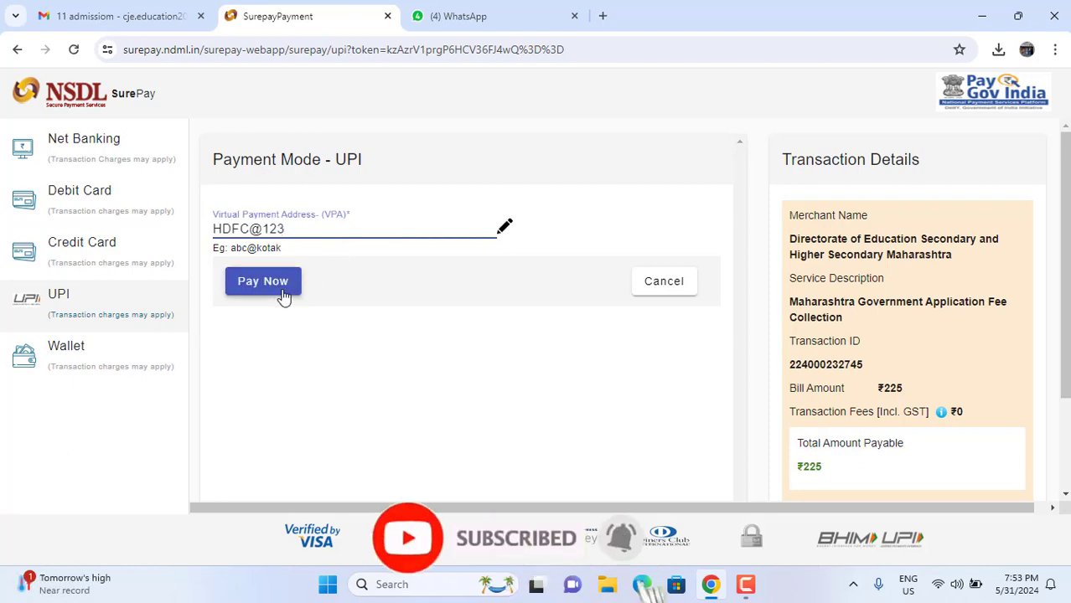
pyautogui.moveTo(326, 253)
pyautogui.mouseDown()
pyautogui.moveTo(294, 304)
pyautogui.moveTo(219, 315)
pyautogui.mouseUp()
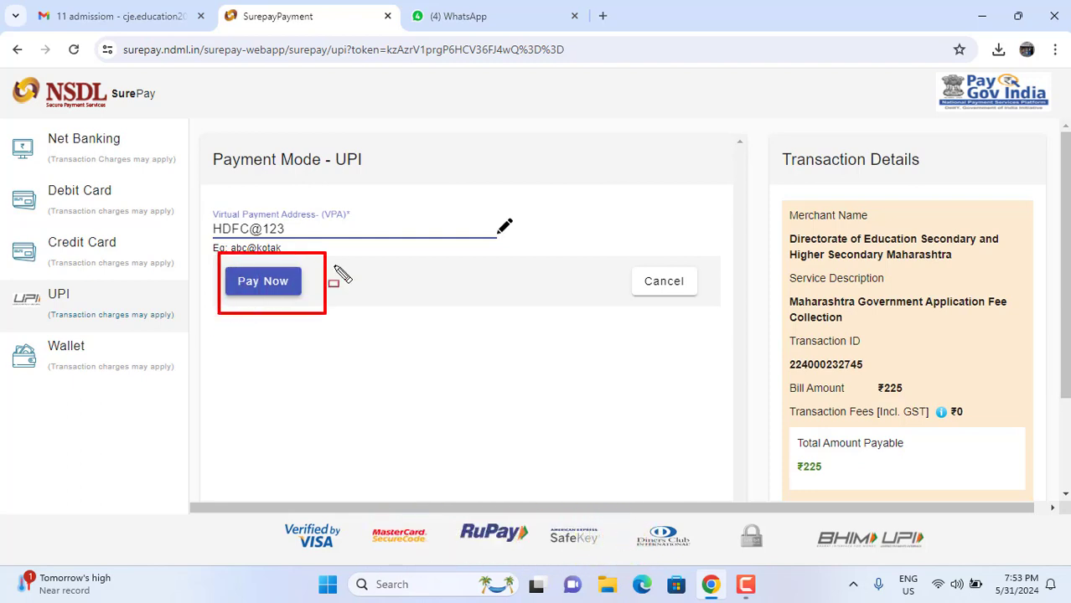
pyautogui.press('Escape')
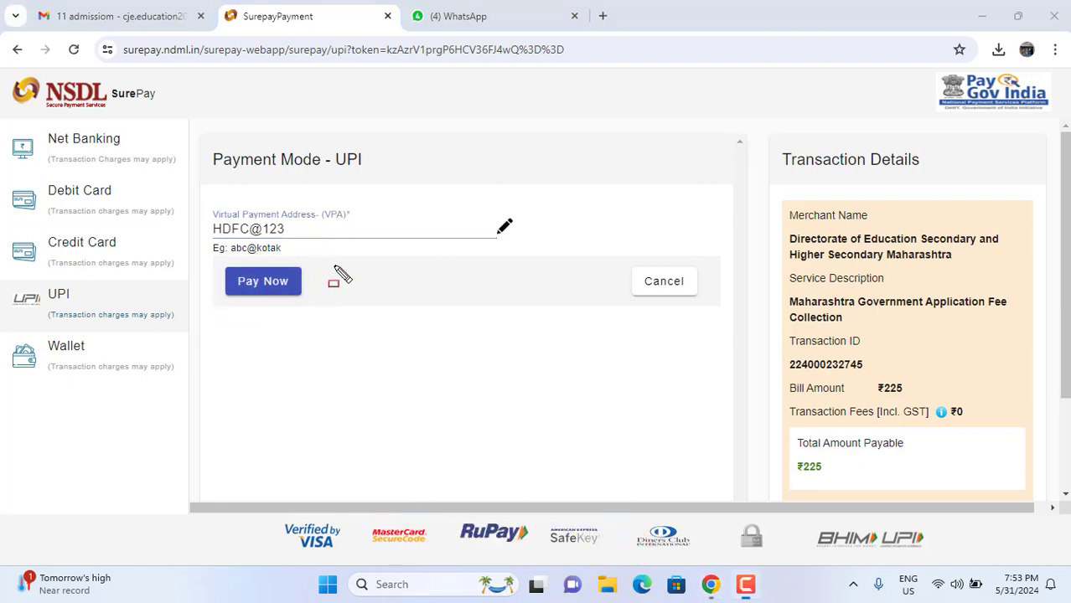
pyautogui.press('BackSpace')
pyautogui.press('BackSpace')
pyautogui.press('BackSpace')
pyautogui.press('BackSpace')
pyautogui.press('BackSpace')
pyautogui.press('BackSpace')
pyautogui.press('BackSpace')
pyautogui.press('BackSpace')
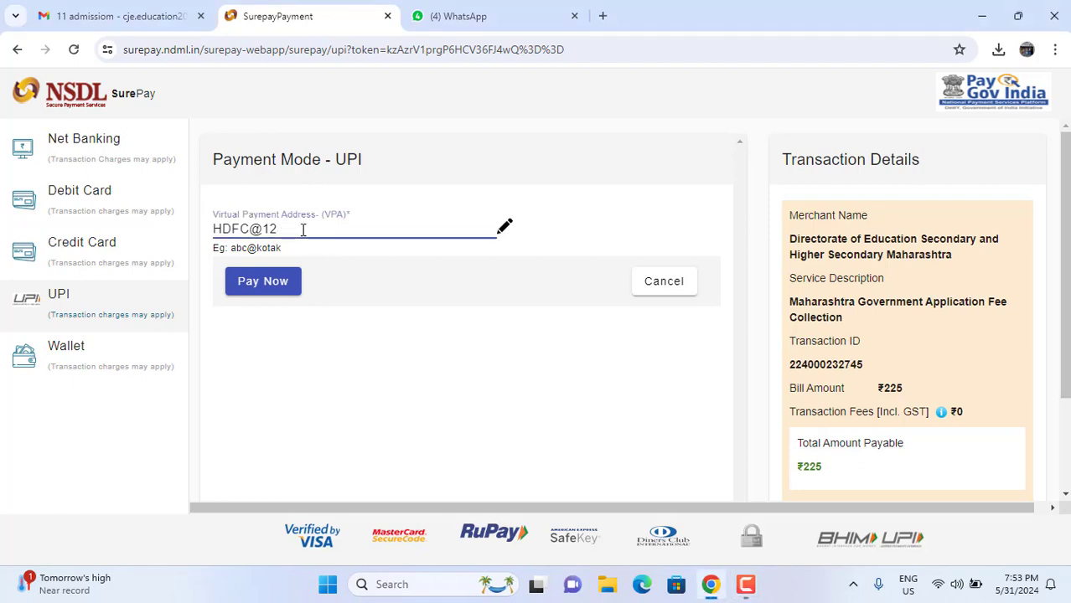
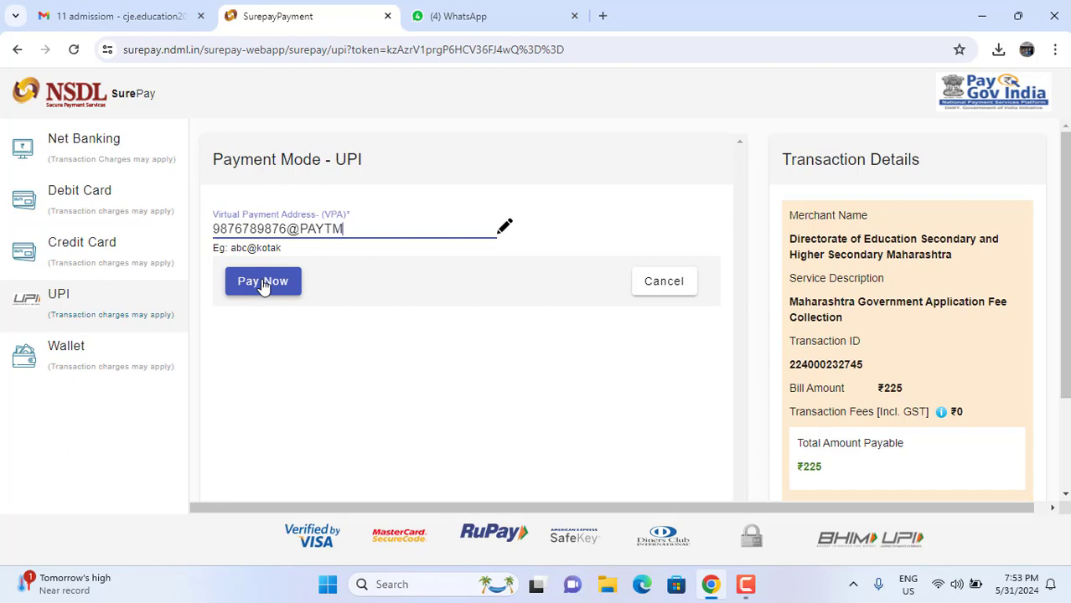
pyautogui.moveTo(205, 189)
pyautogui.mouseDown()
pyautogui.moveTo(411, 295)
pyautogui.moveTo(530, 288)
pyautogui.mouseUp()
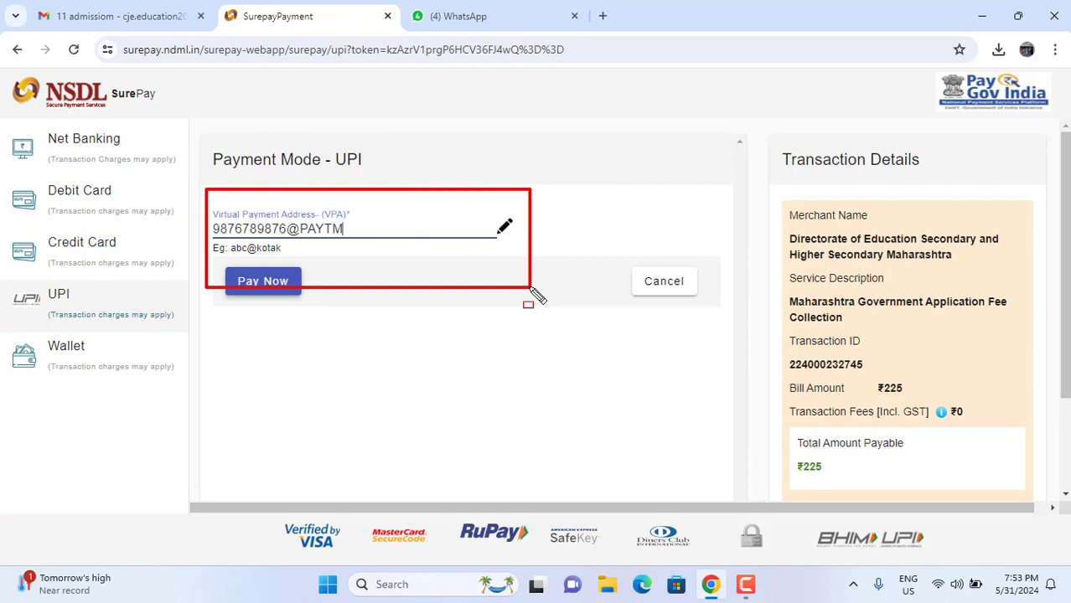
pyautogui.moveTo(222, 262)
pyautogui.mouseDown()
pyautogui.moveTo(318, 332)
pyautogui.moveTo(341, 330)
pyautogui.mouseUp()
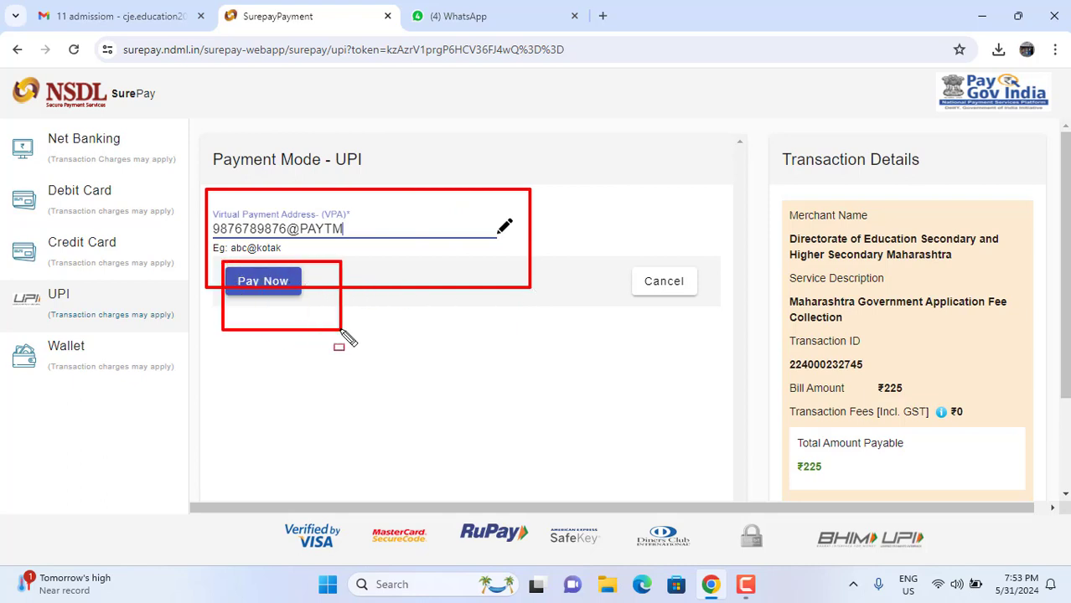
pyautogui.press('e')
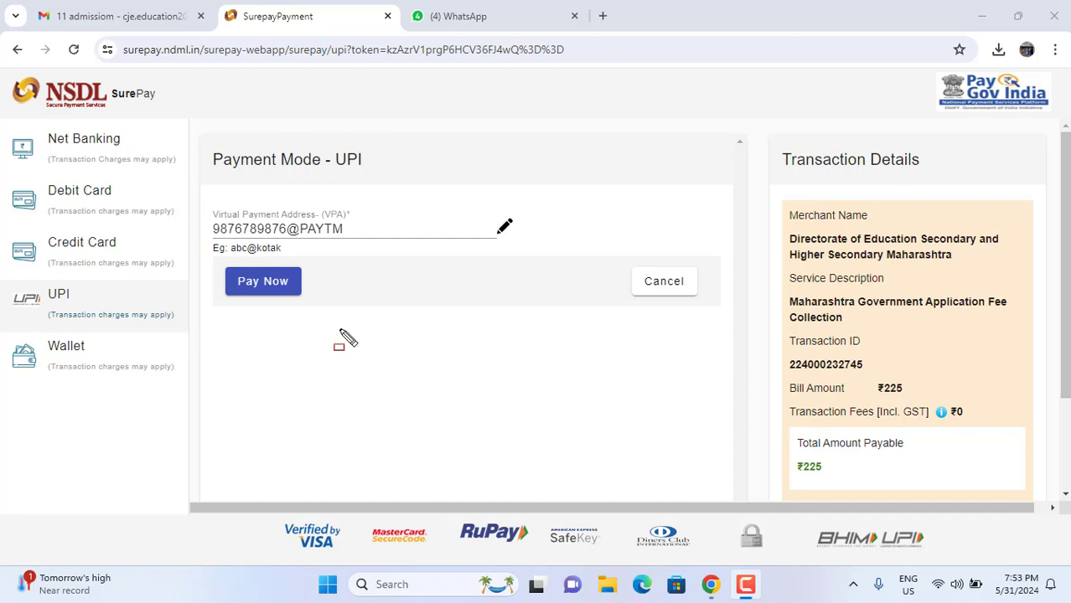
# Step: Cancel the fee transaction, log out, close the Part1 video popup, and open the login page
pyautogui.click(665, 295)
pyautogui.click(605, 345)
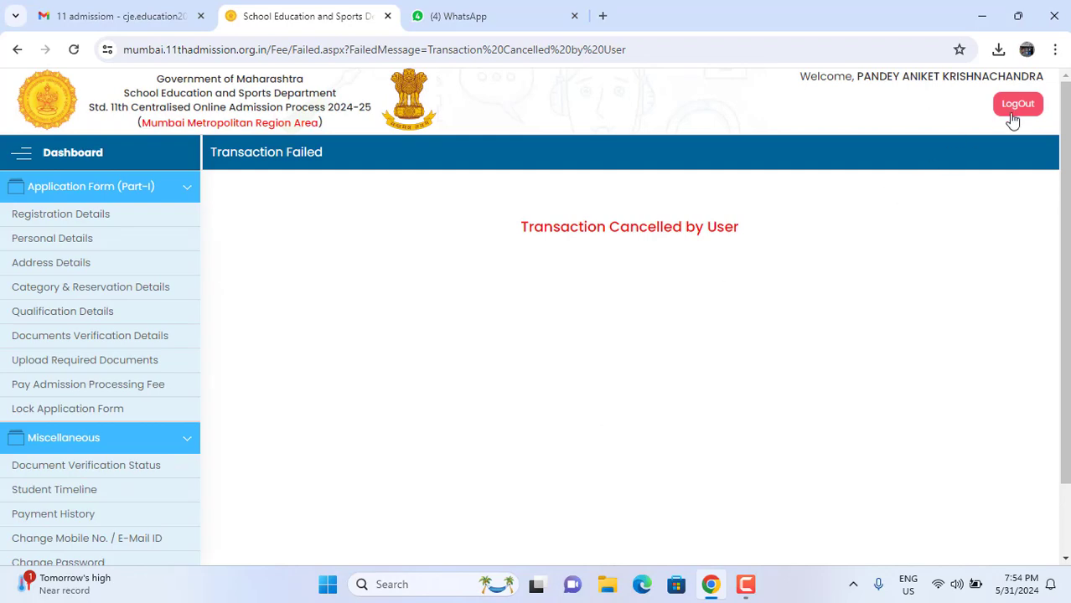
pyautogui.click(1019, 107)
pyautogui.click(520, 400)
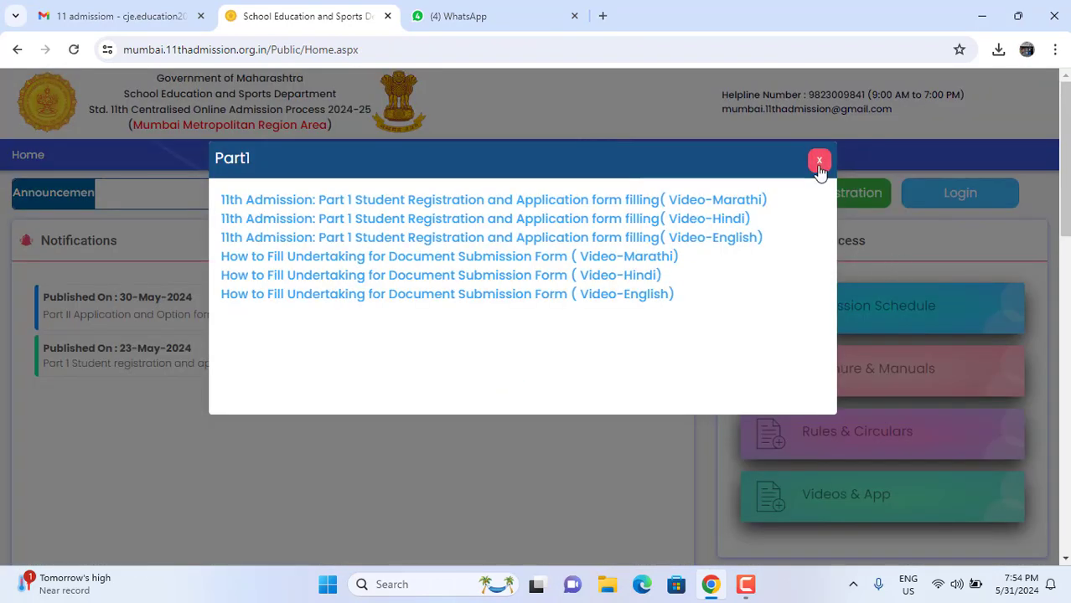
pyautogui.click(820, 162)
pyautogui.click(957, 194)
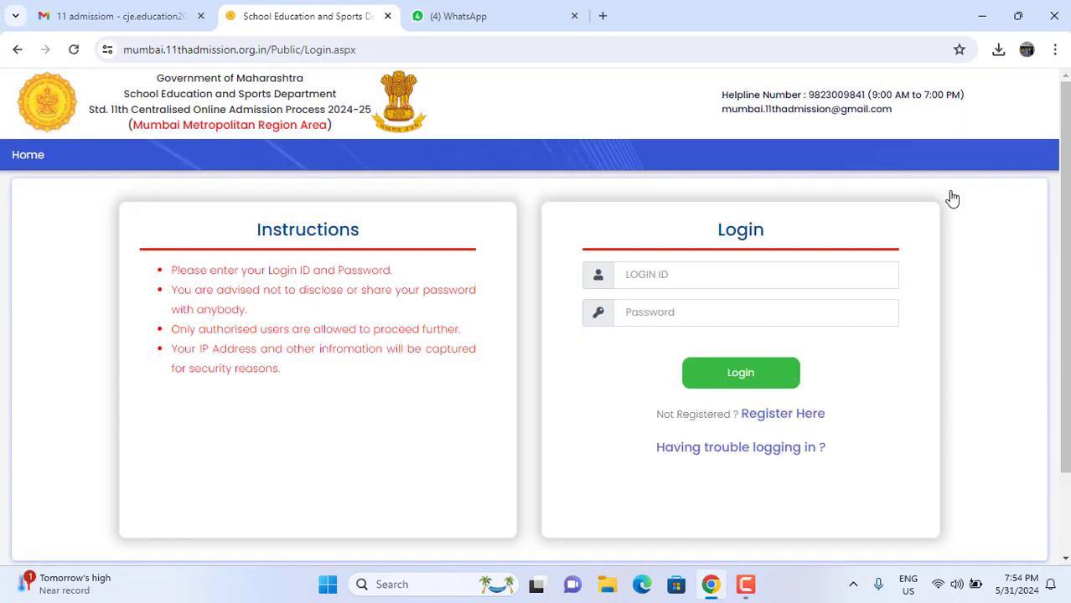
pyautogui.click(769, 270)
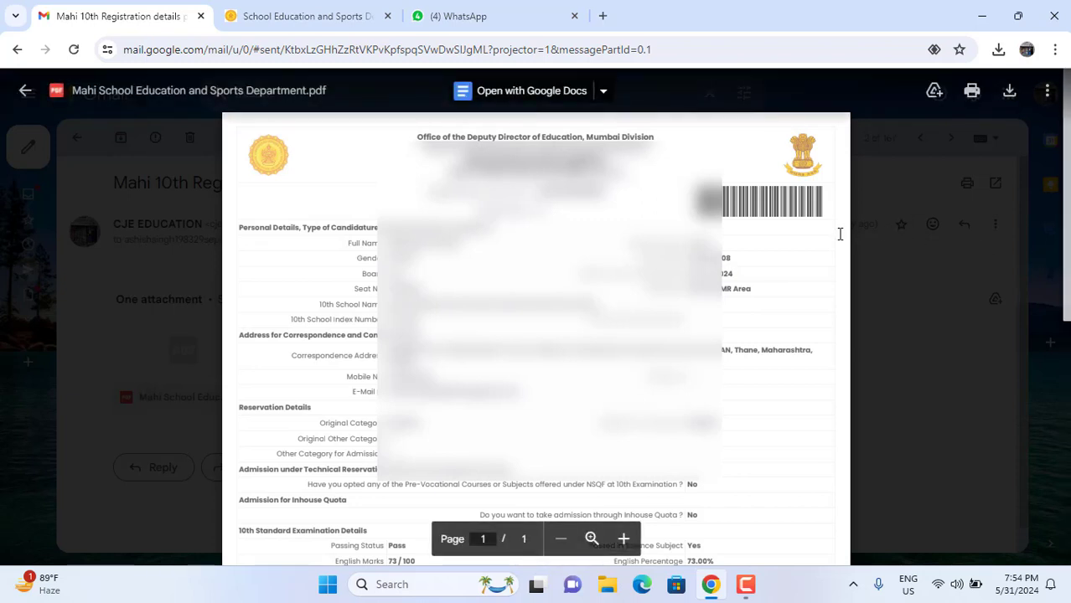
pyautogui.scroll(-5, 839, 234)
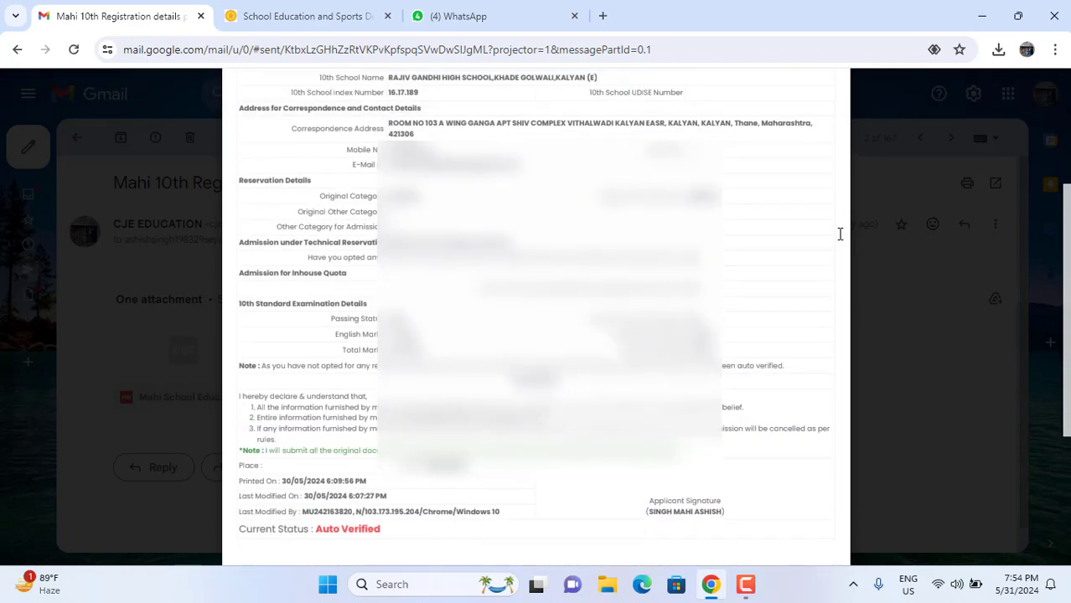
pyautogui.scroll(-1, 840, 234)
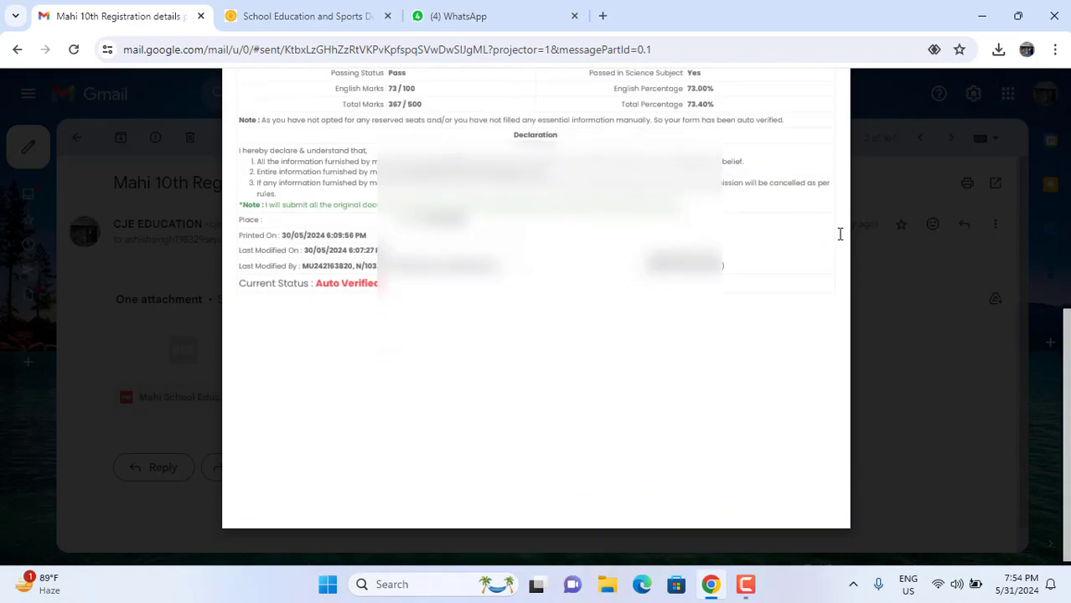
pyautogui.scroll(-1, 839, 234)
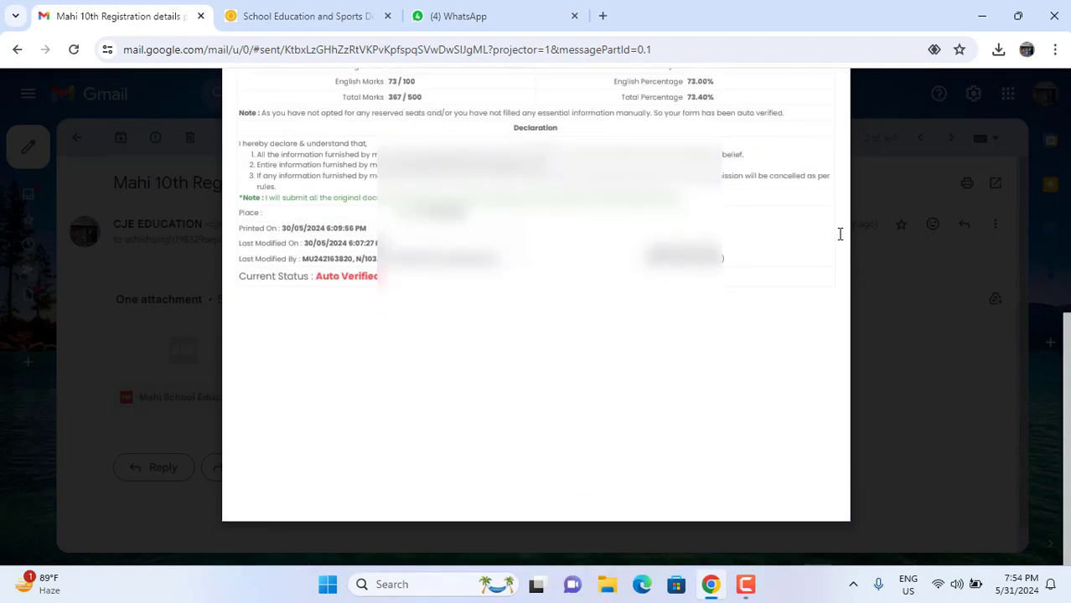
pyautogui.scroll(3, 840, 233)
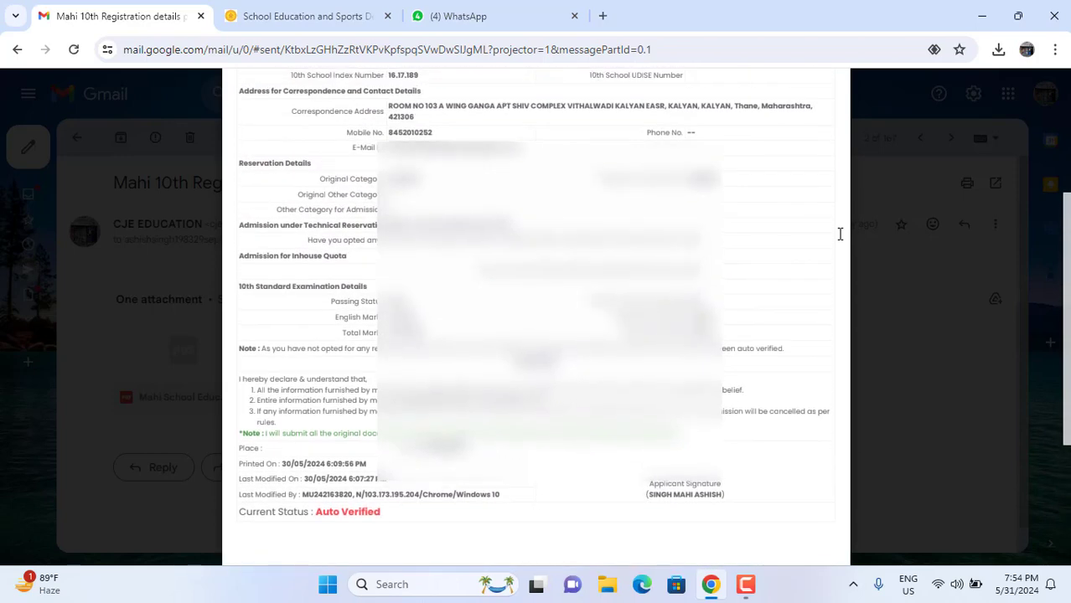
pyautogui.scroll(3, 840, 234)
pyautogui.scroll(-1, 839, 233)
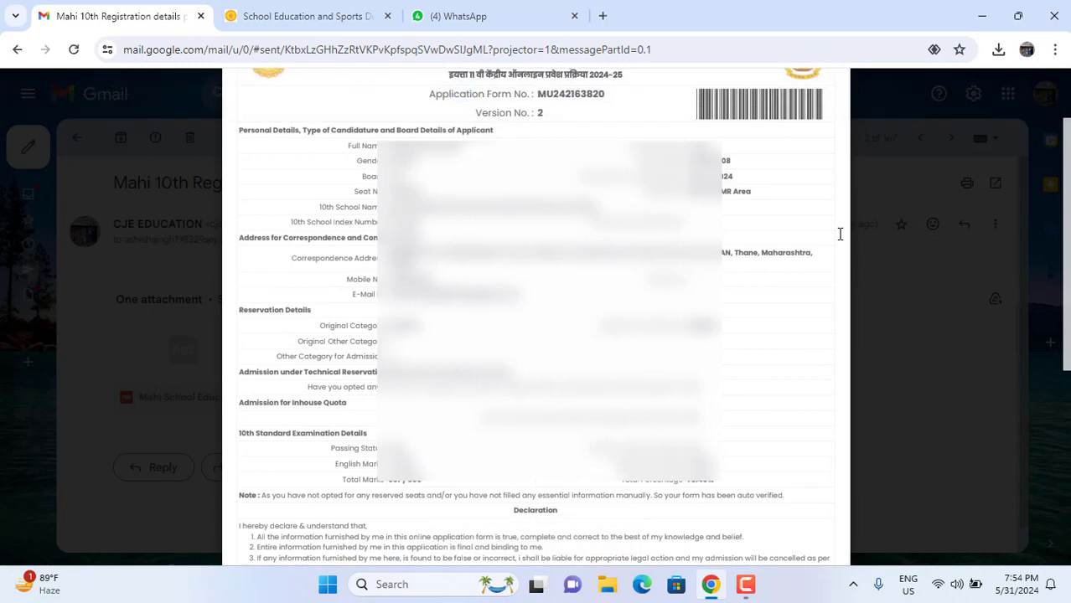
pyautogui.scroll(-4, 839, 234)
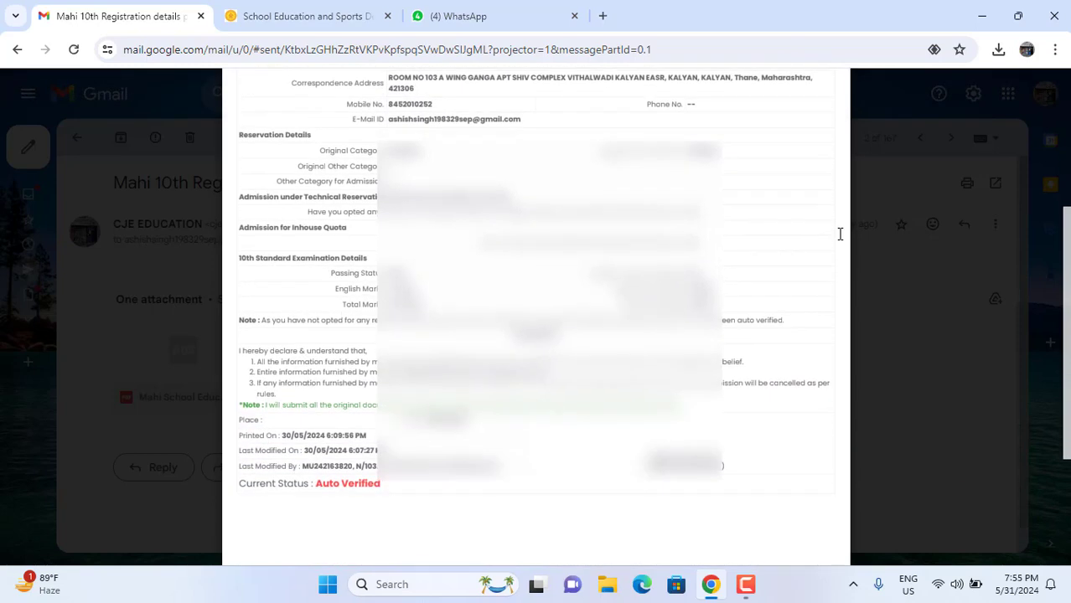
pyautogui.scroll(5, 839, 234)
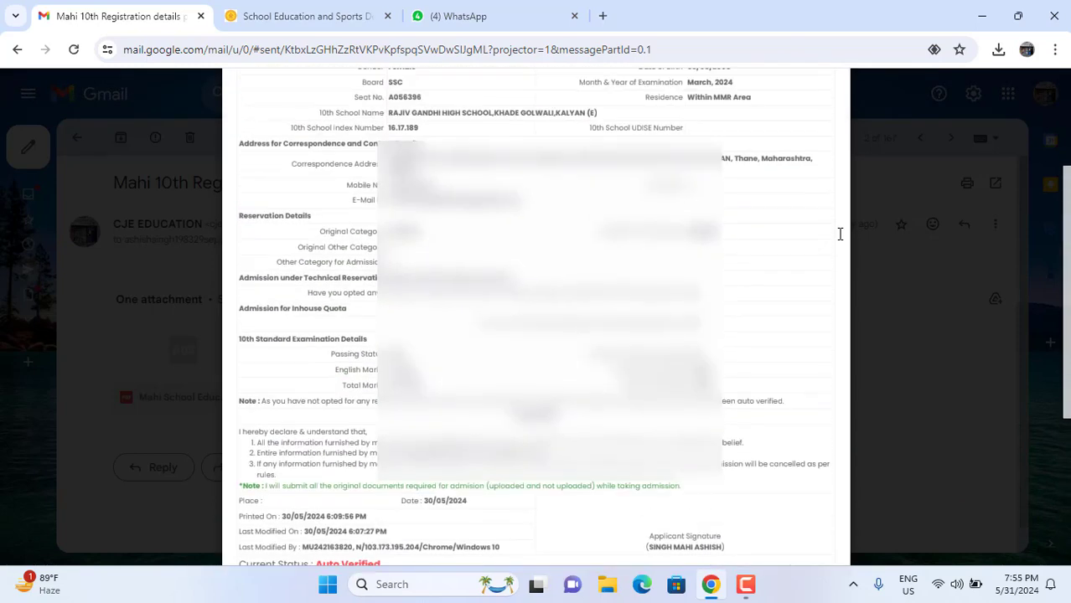
pyautogui.scroll(2, 839, 234)
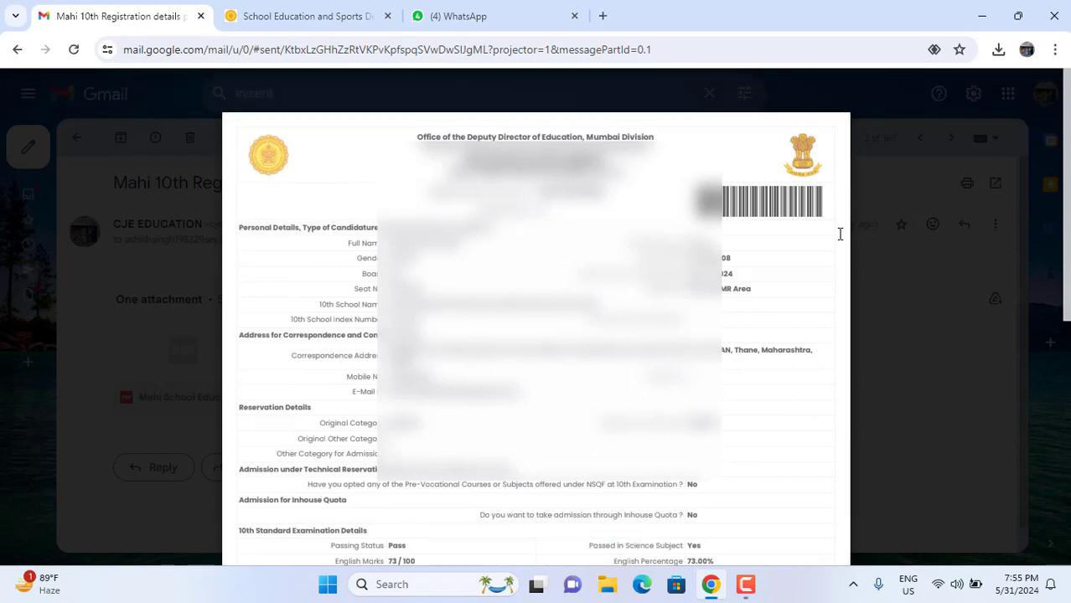
pyautogui.scroll(-5, 822, 212)
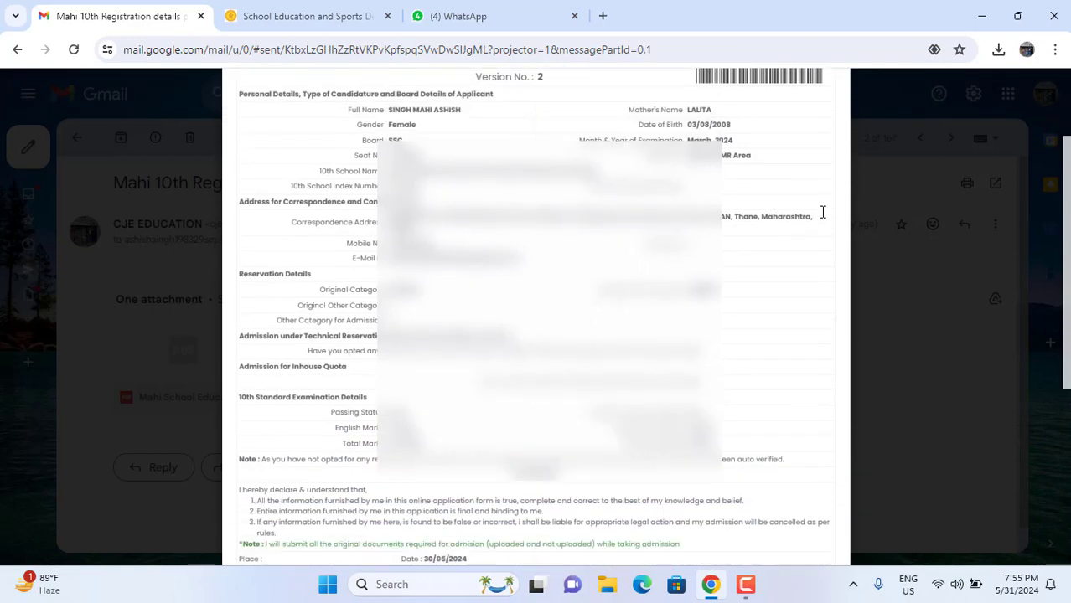
pyautogui.scroll(-2, 822, 212)
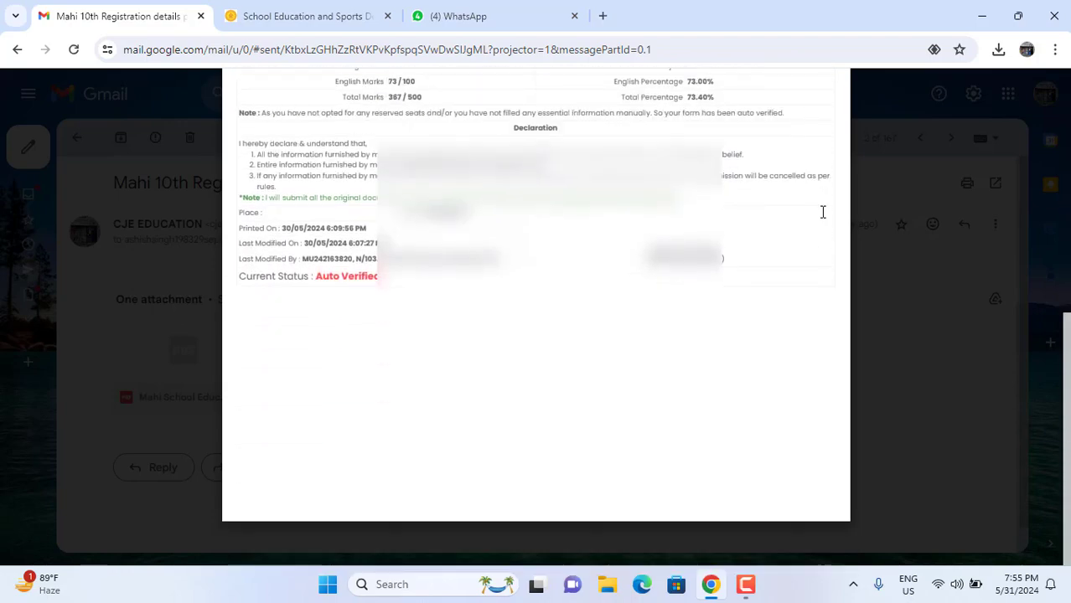